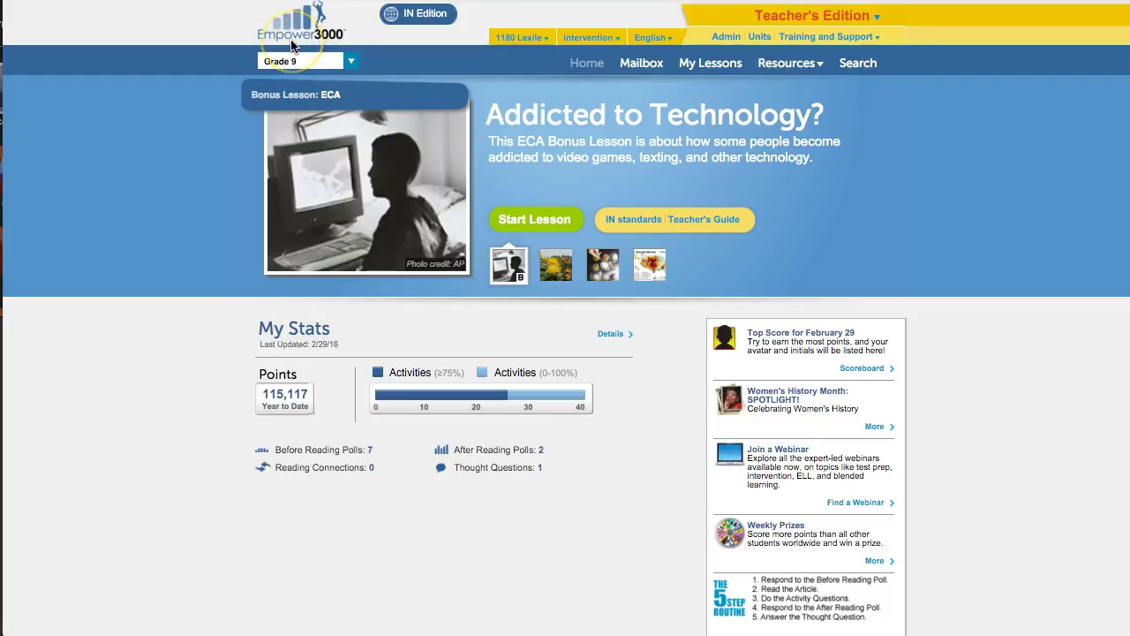
Step: From Admin's User Administration options, launch the Create a new class wizard
click(725, 41)
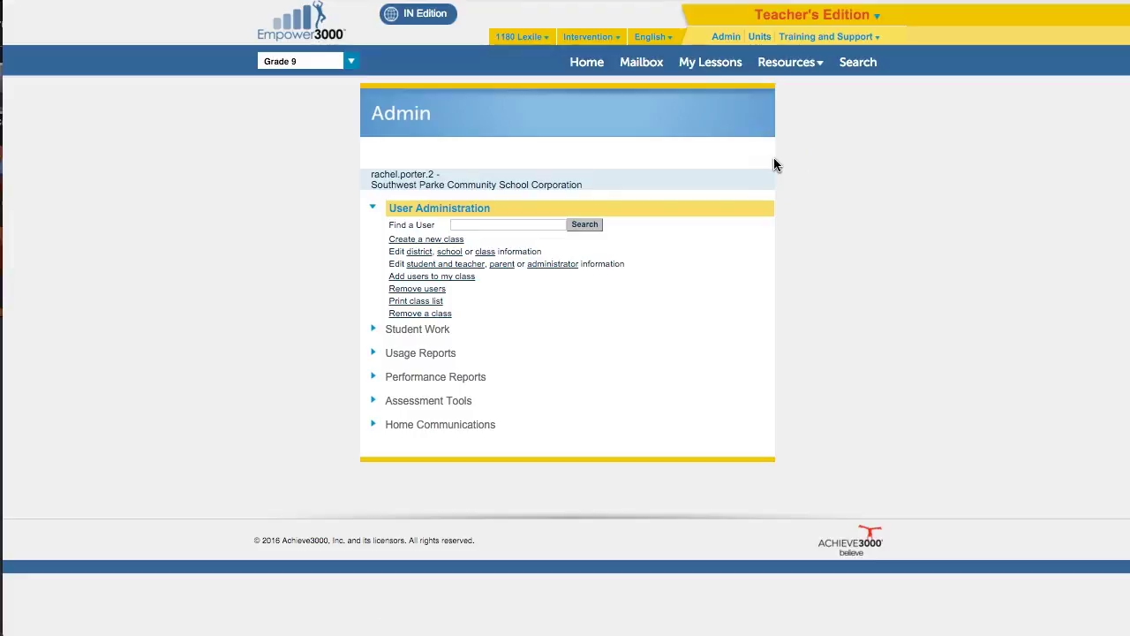
click(373, 210)
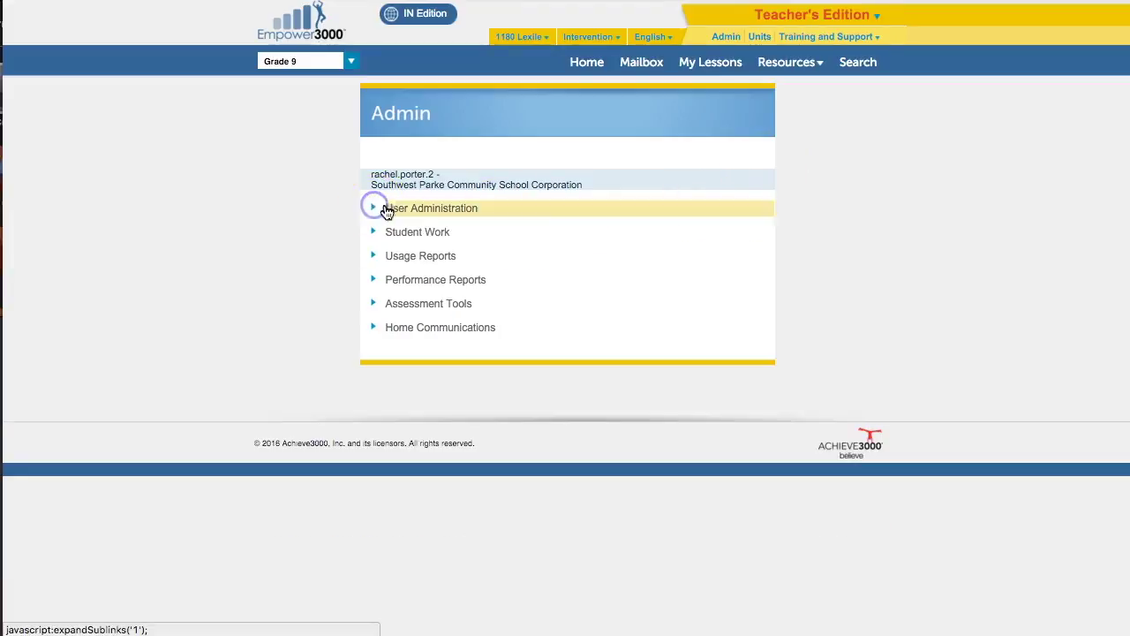
click(374, 210)
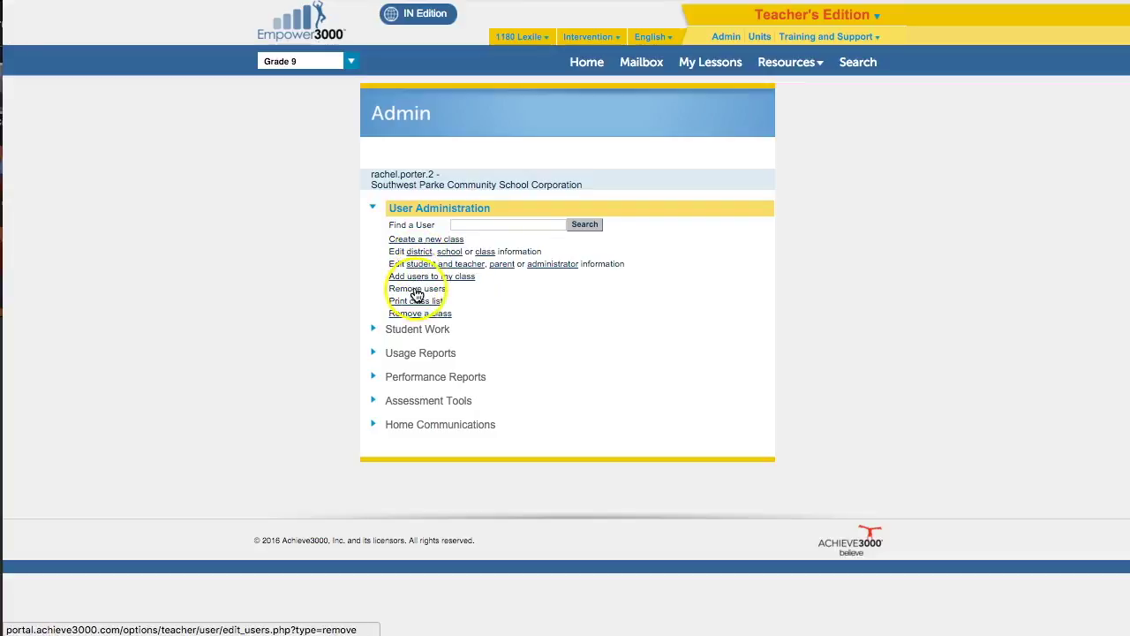
click(410, 240)
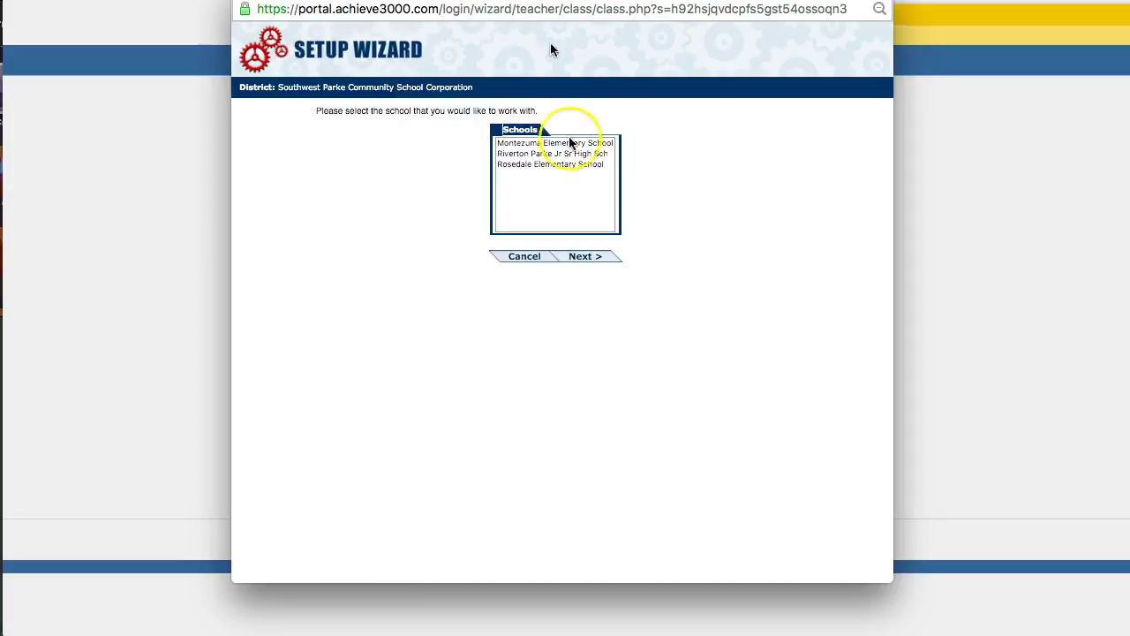
Step: Pick Riverton Parke Jr Sr High Sch and name the class 'Porter - AM Reading'
click(522, 154)
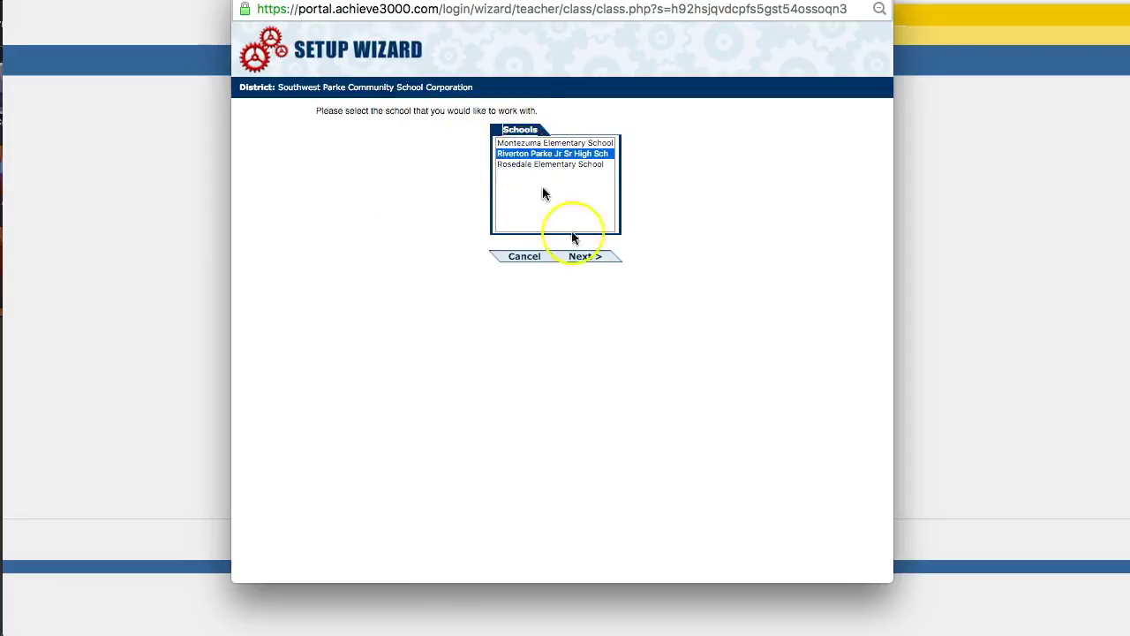
click(587, 256)
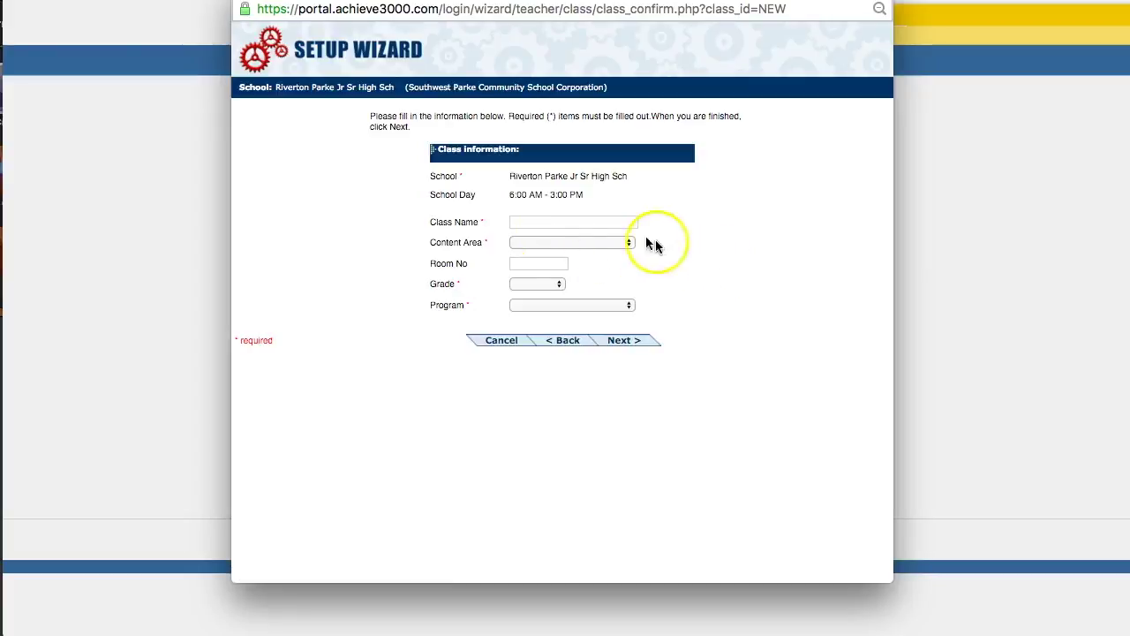
click(549, 223)
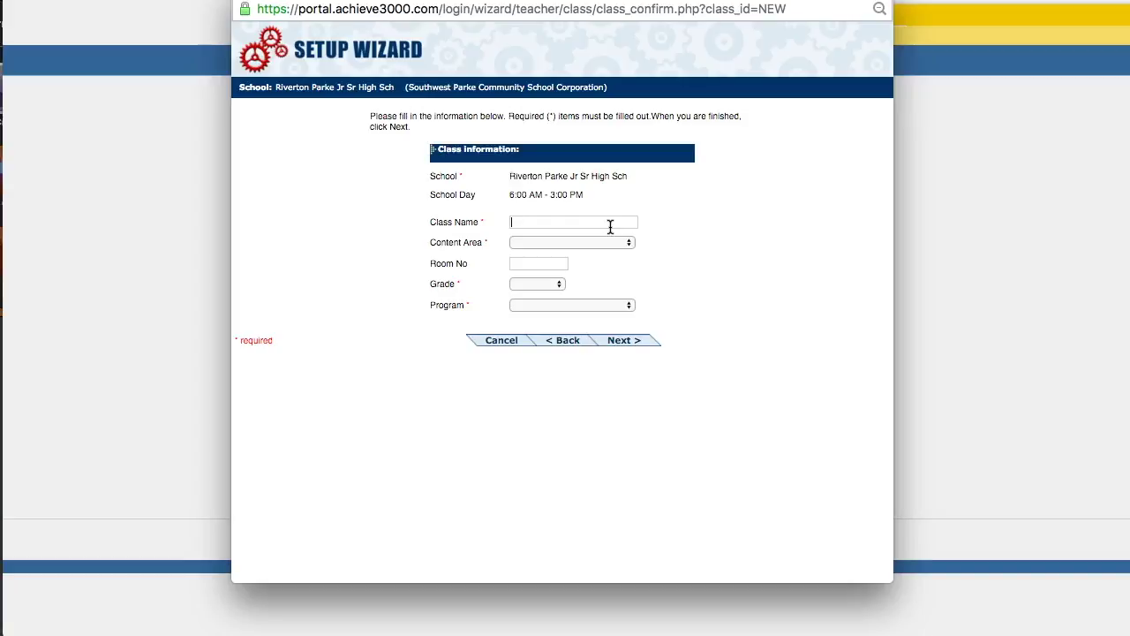
text(Porter)
text(- AM Reading)
Step: Choose English Language Arts/Reading, grade 8, program TeenBiz3000 and product TeenBizPro
click(559, 244)
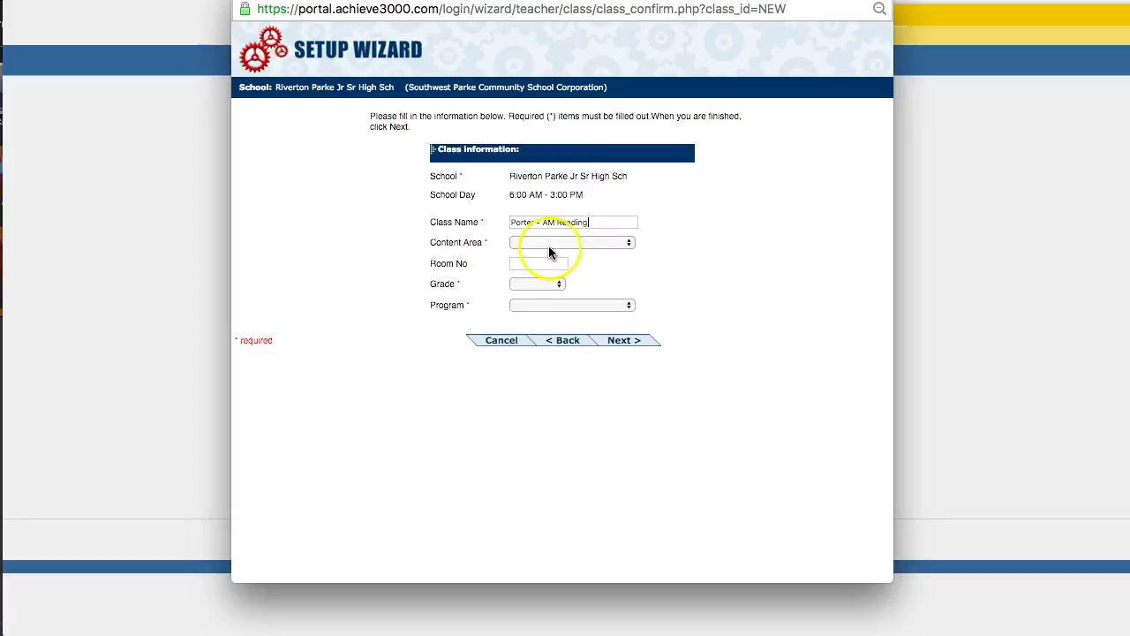
click(555, 256)
click(530, 284)
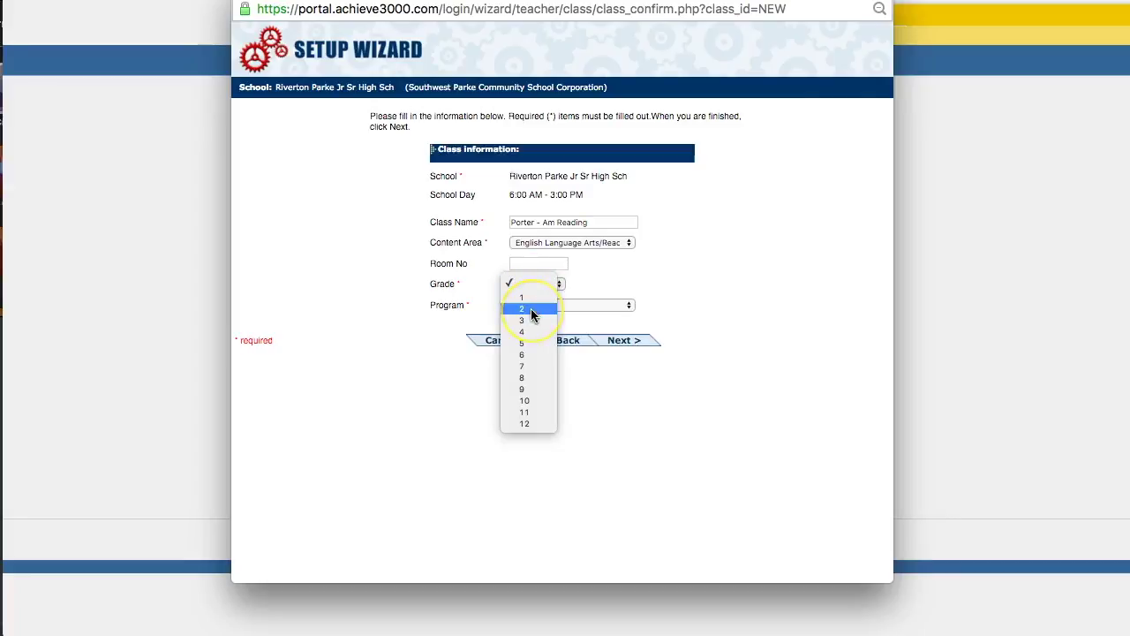
click(532, 377)
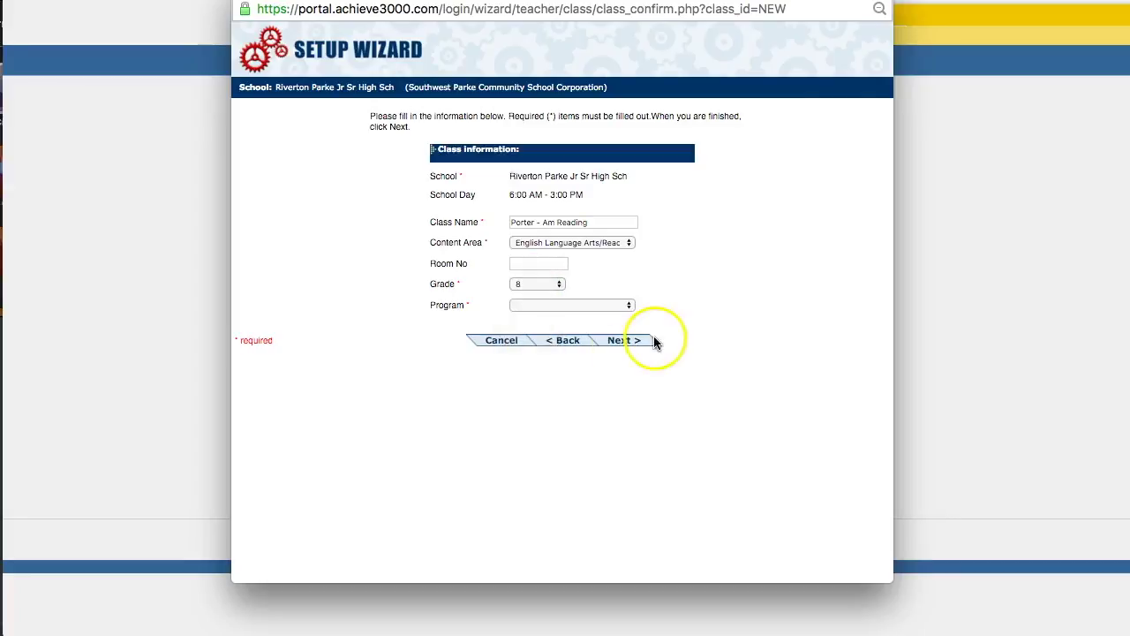
click(548, 305)
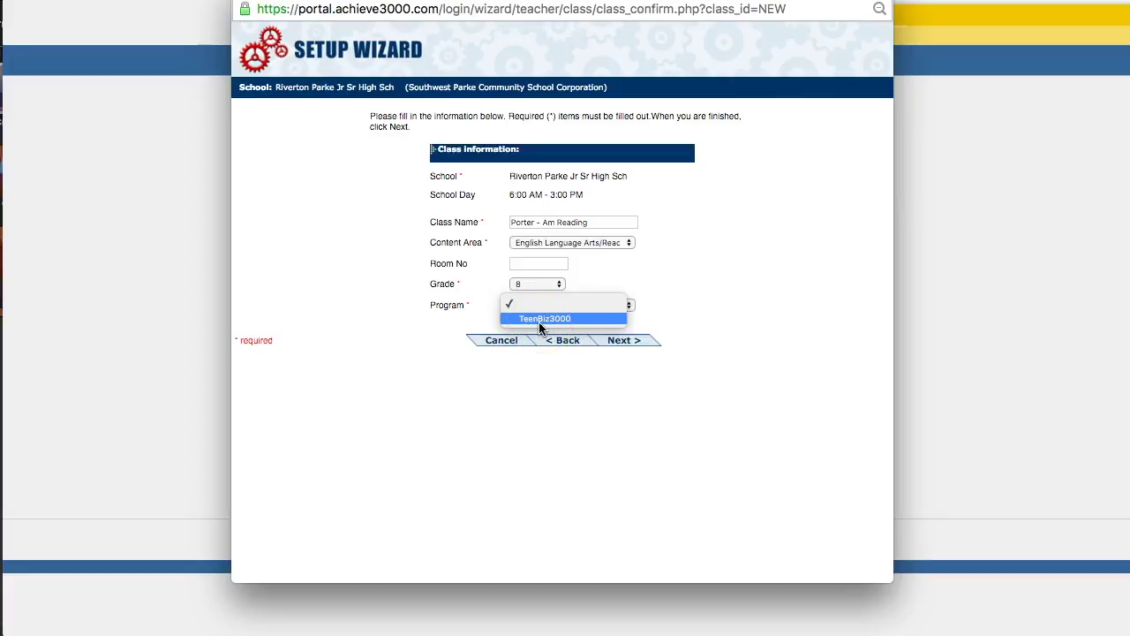
click(540, 319)
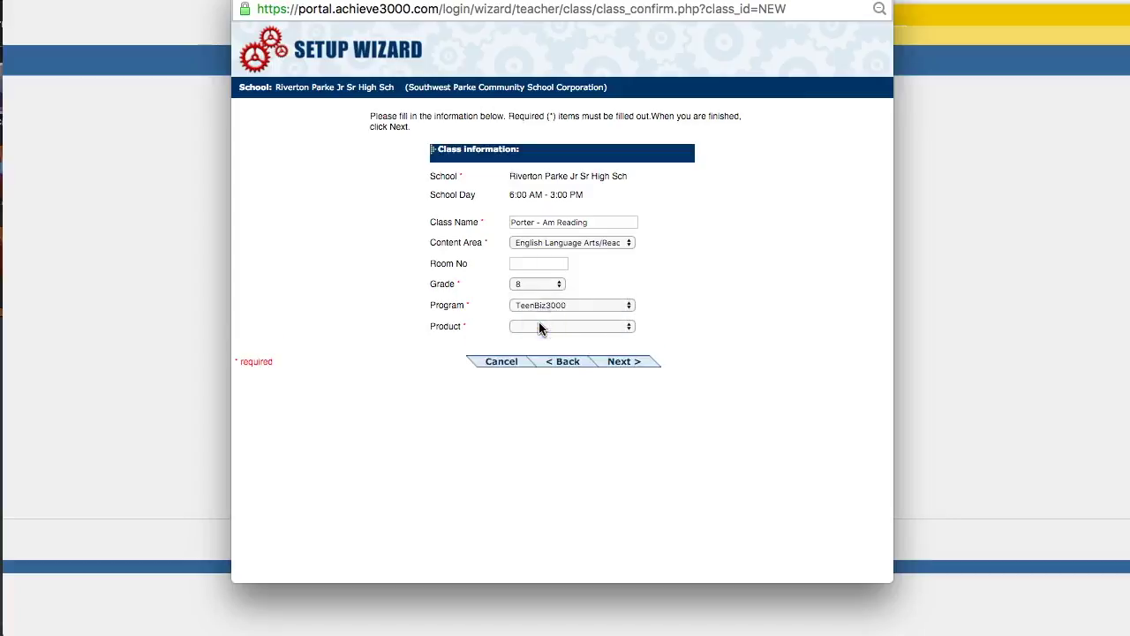
click(553, 328)
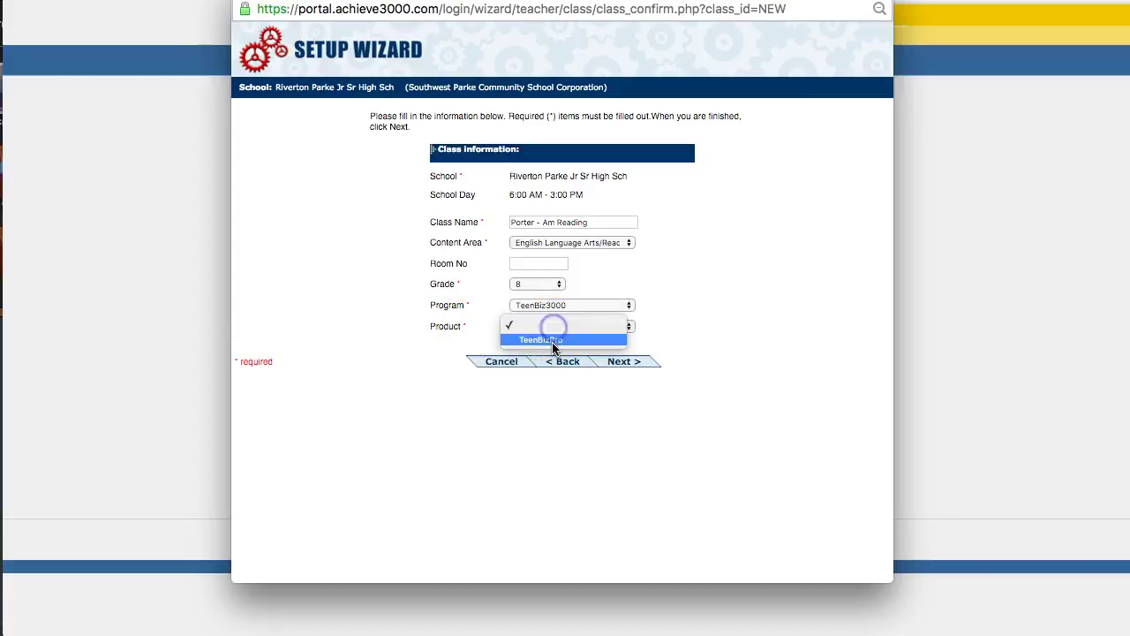
click(551, 342)
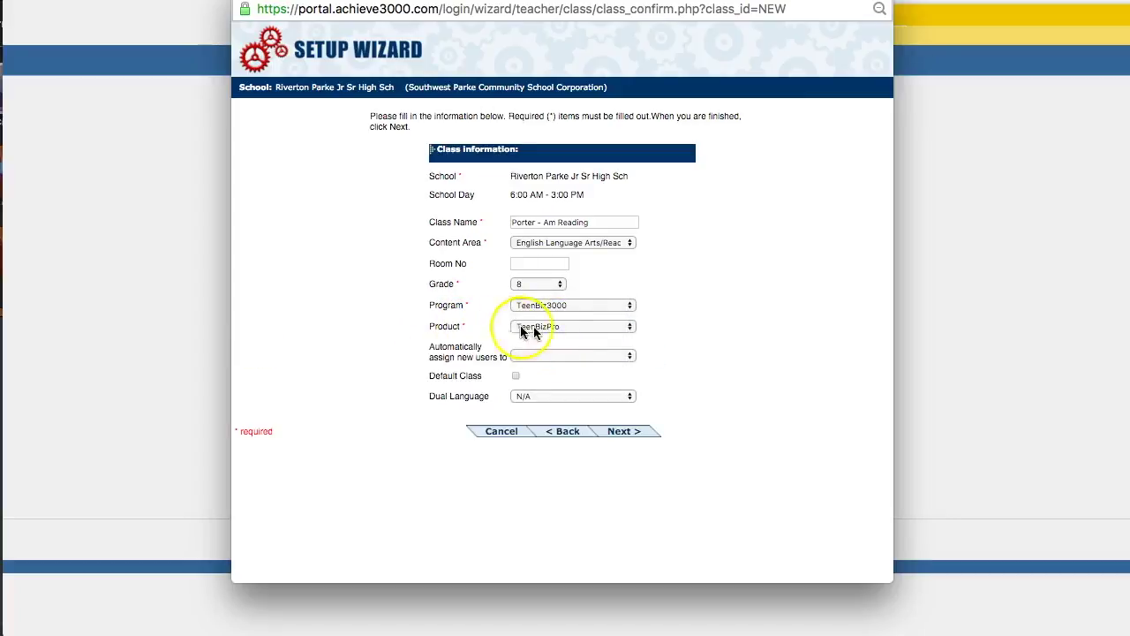
click(454, 343)
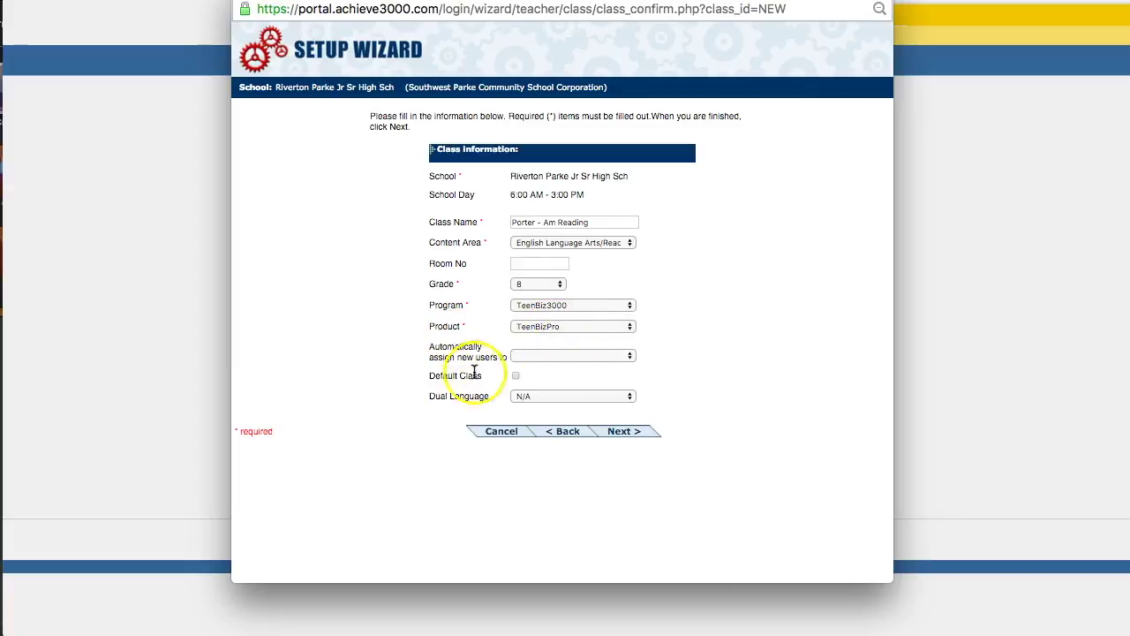
Step: Select Intervention as the automatic assignment for new users in this class
click(591, 354)
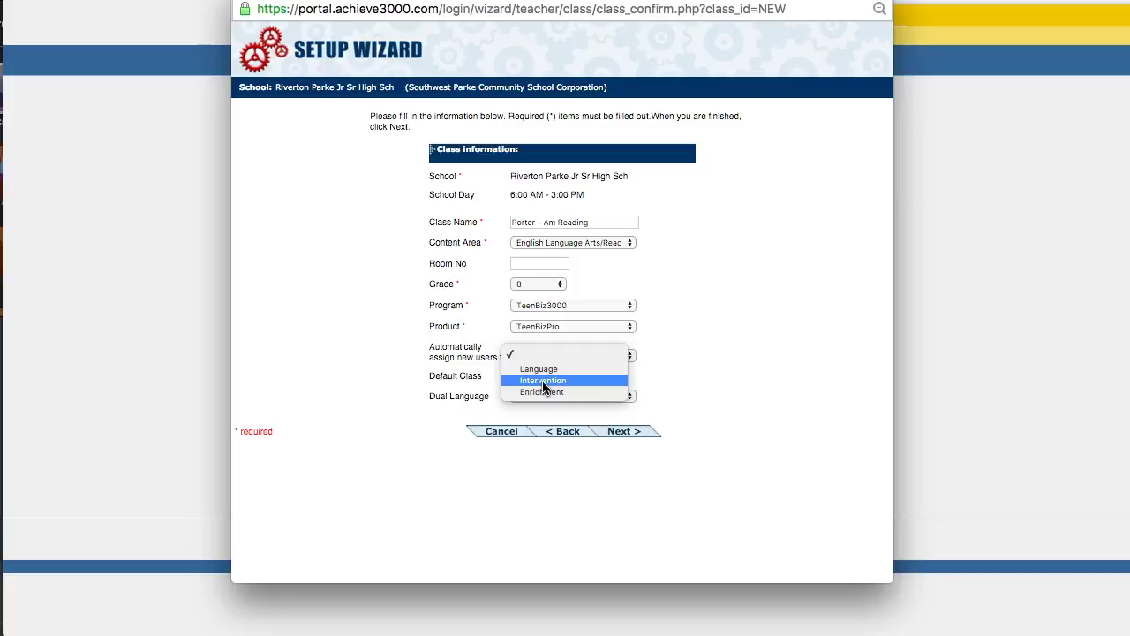
click(543, 382)
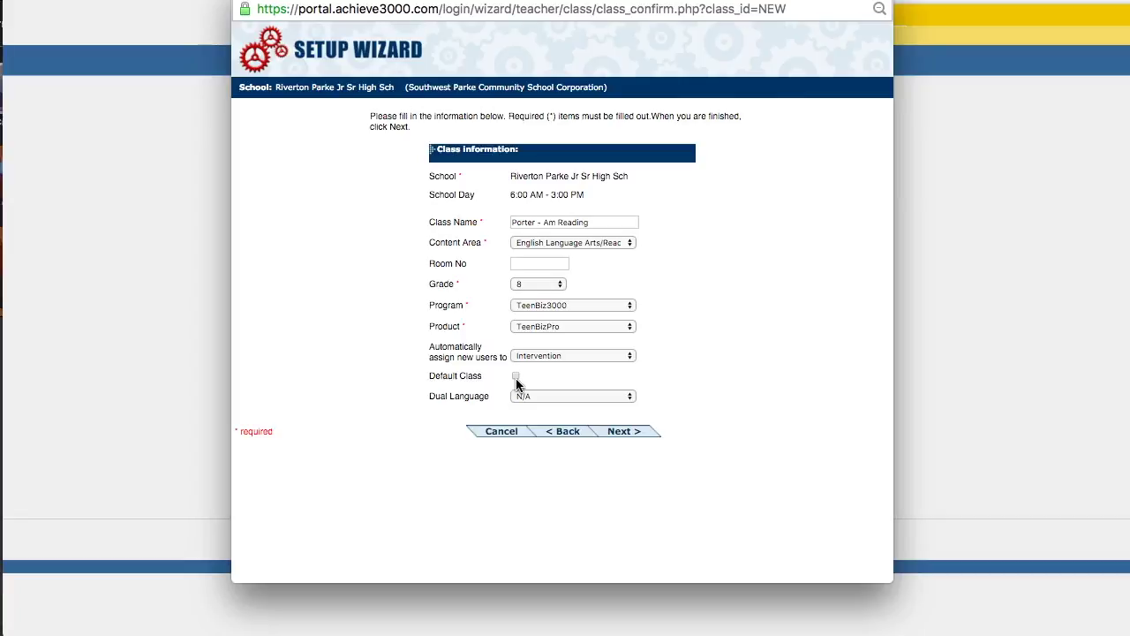
Step: Tick Default Class, keep Dual Language at N/A, and save to reach the class members step
click(516, 377)
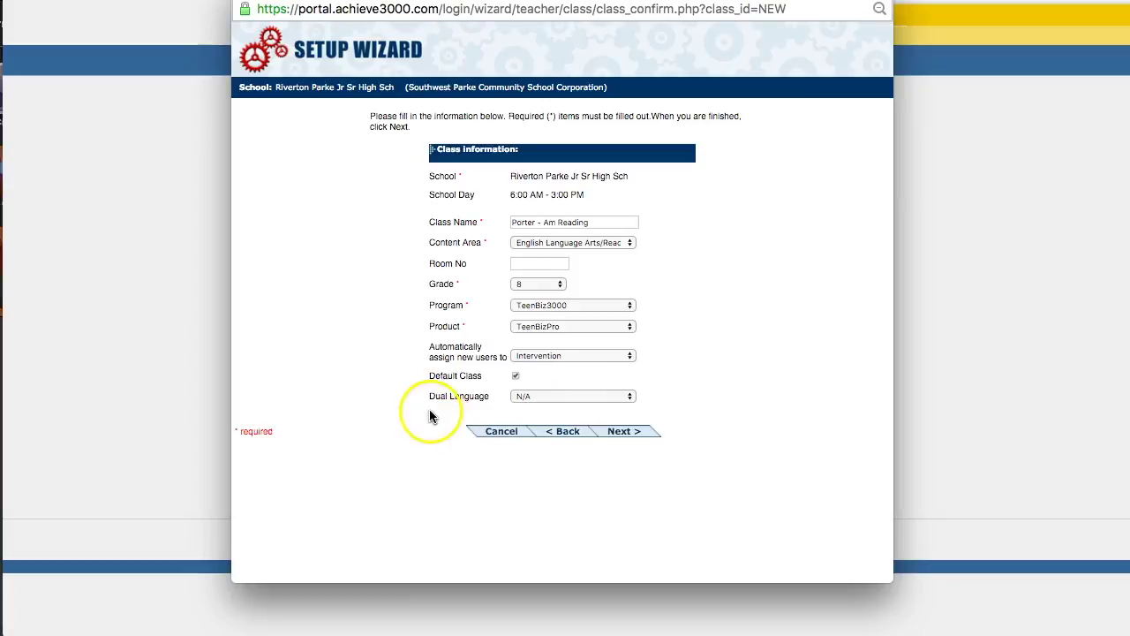
click(546, 397)
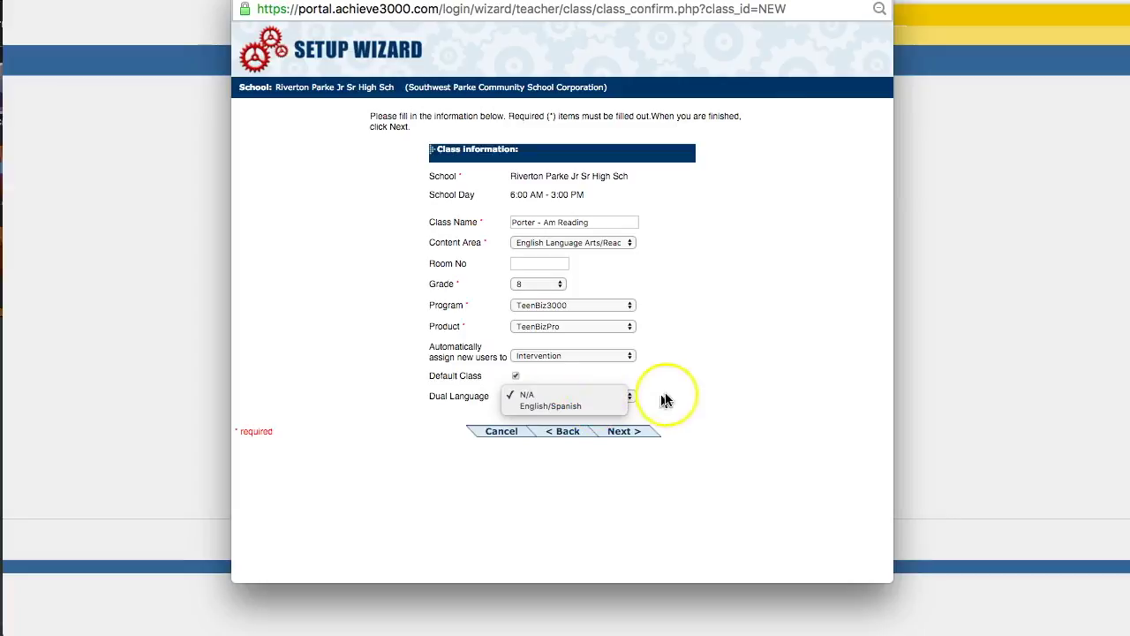
click(699, 394)
click(697, 420)
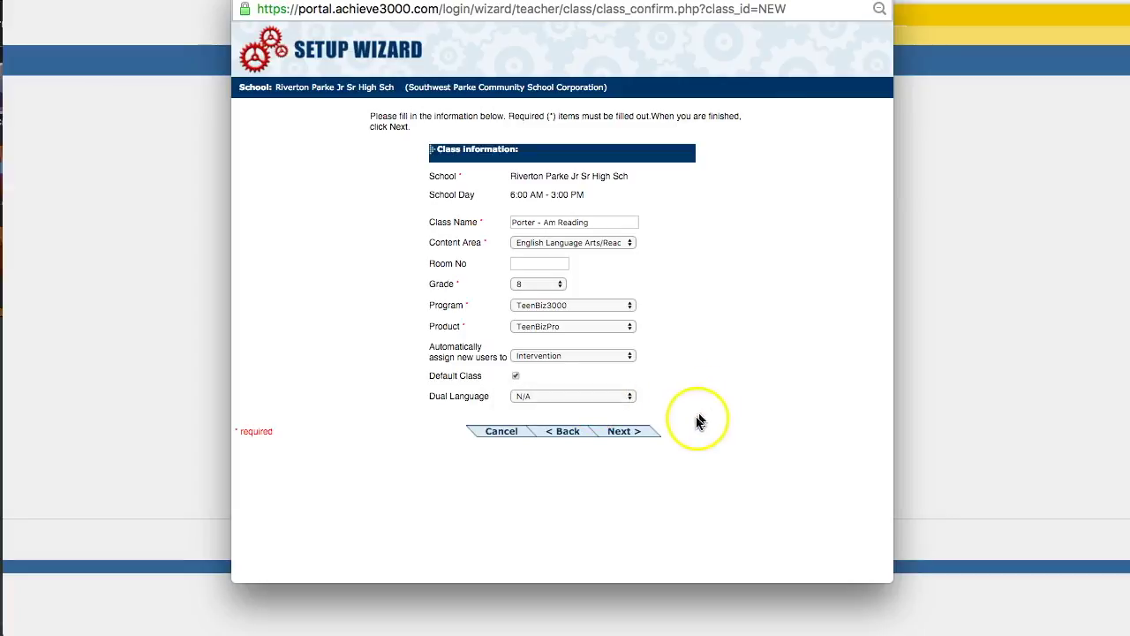
click(619, 433)
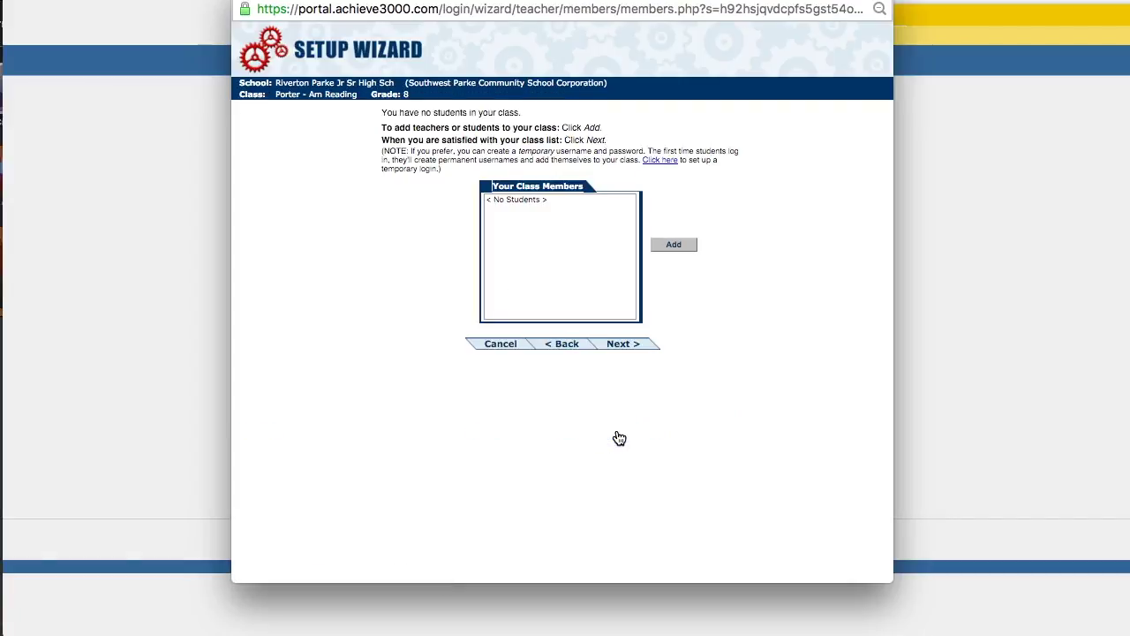
Step: Open the Add window beside Your Class Members
click(379, 273)
click(504, 254)
click(683, 248)
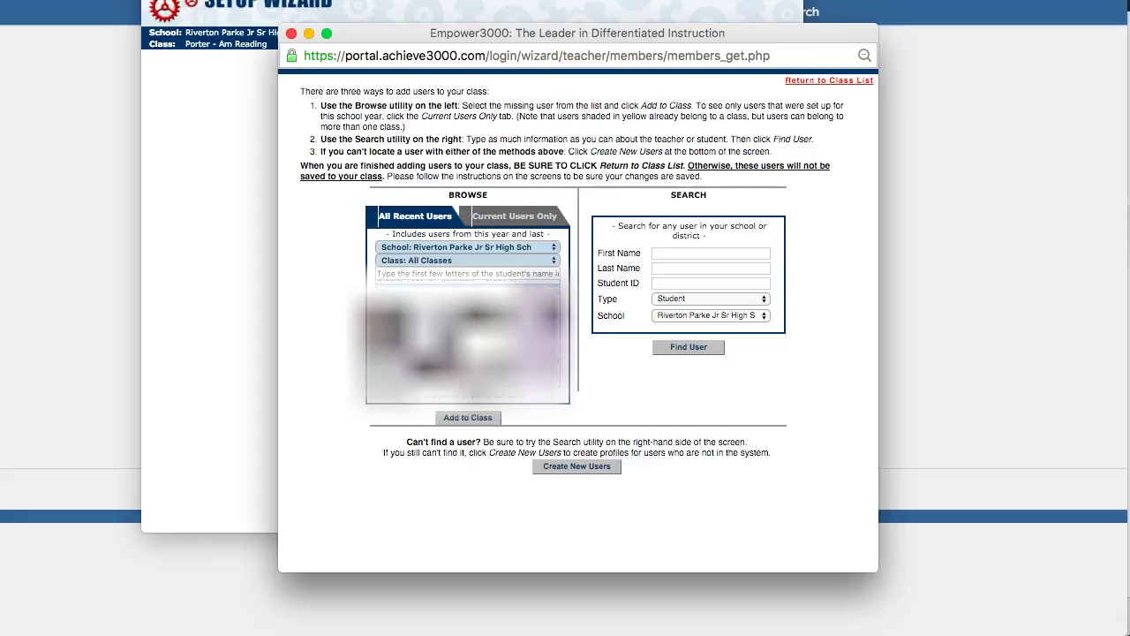
right_click(419, 313)
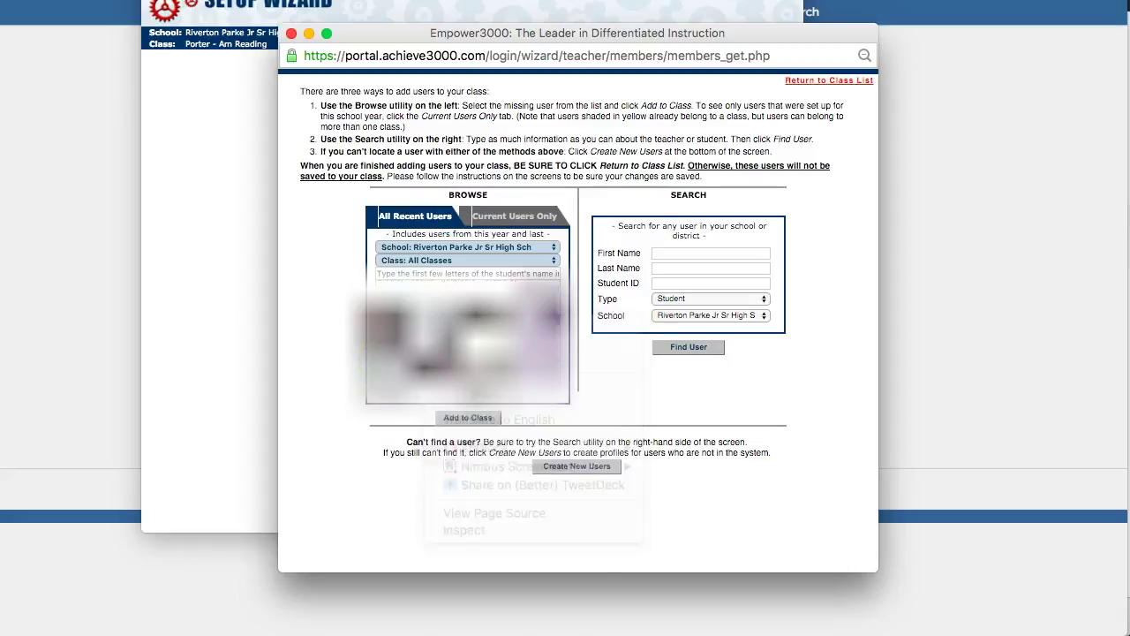
right_click(392, 362)
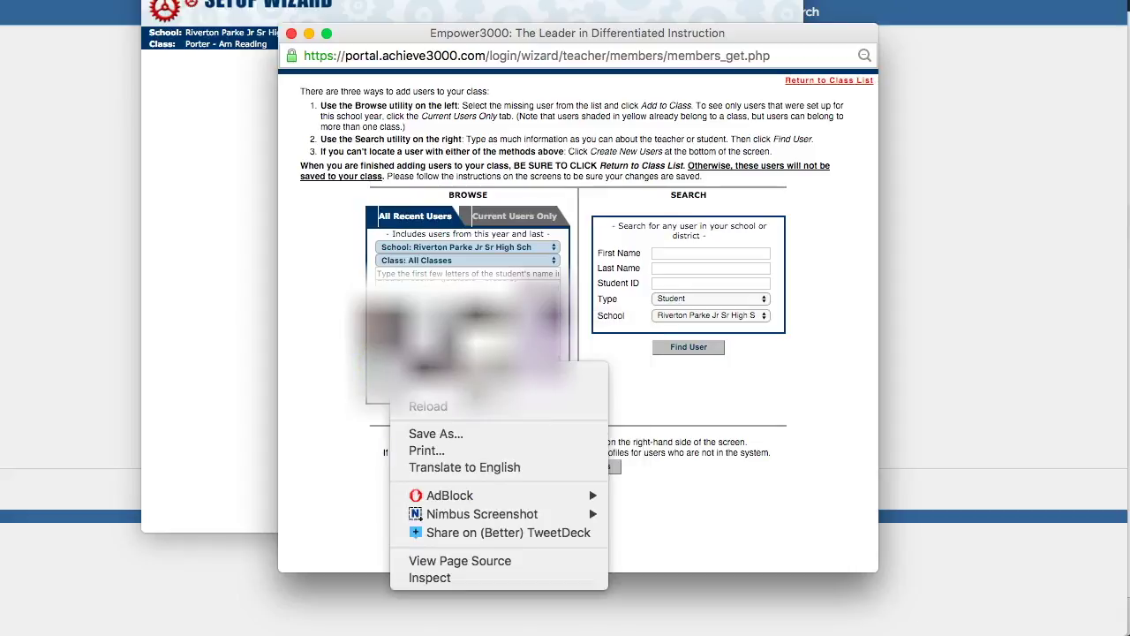
key(Escape)
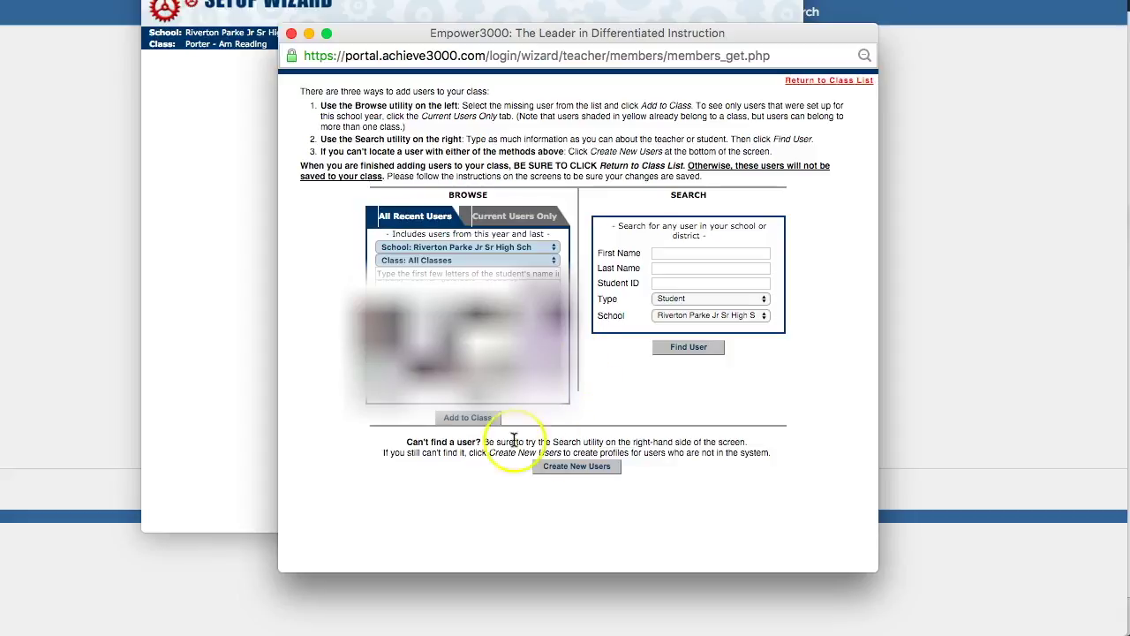
click(474, 422)
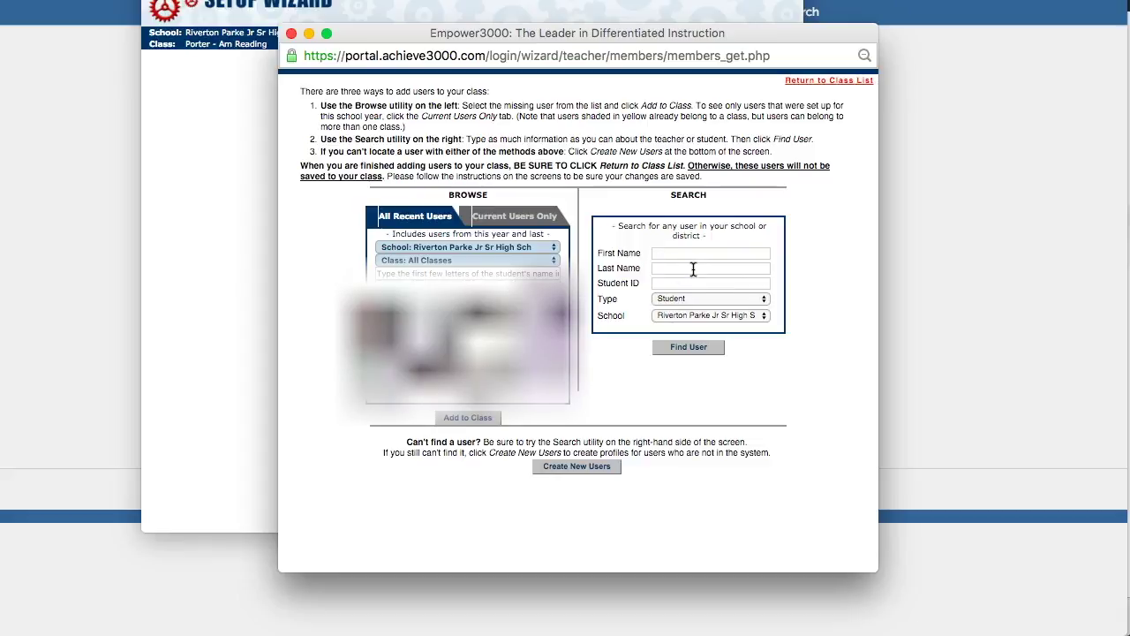
Step: Search students by last name 'sample', then open the Create New Users form
click(693, 269)
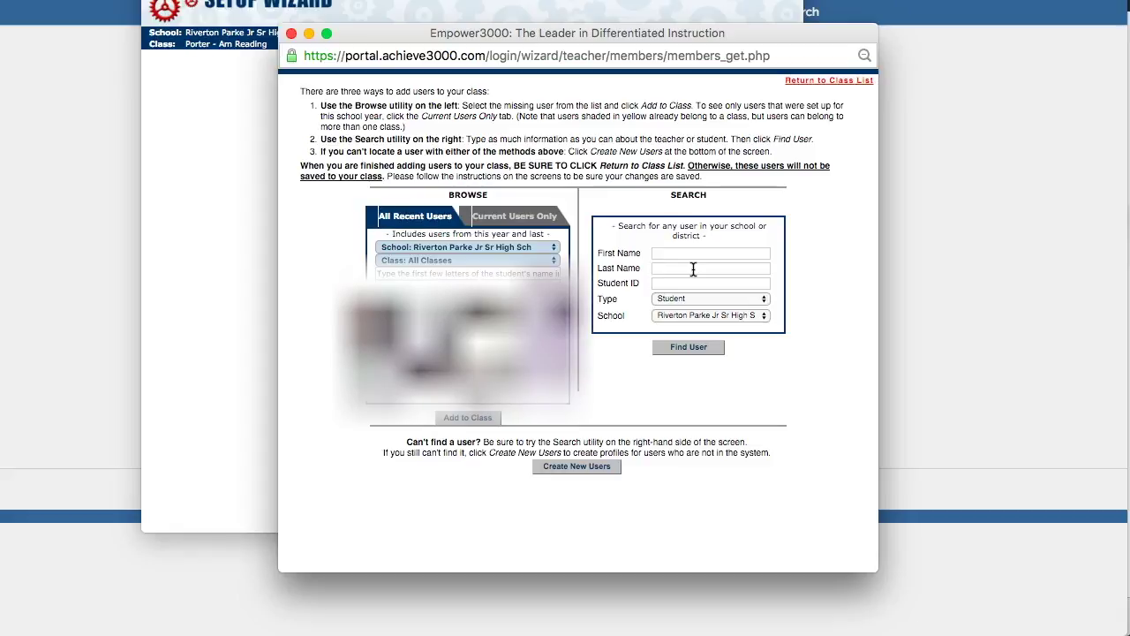
click(693, 269)
text(sample)
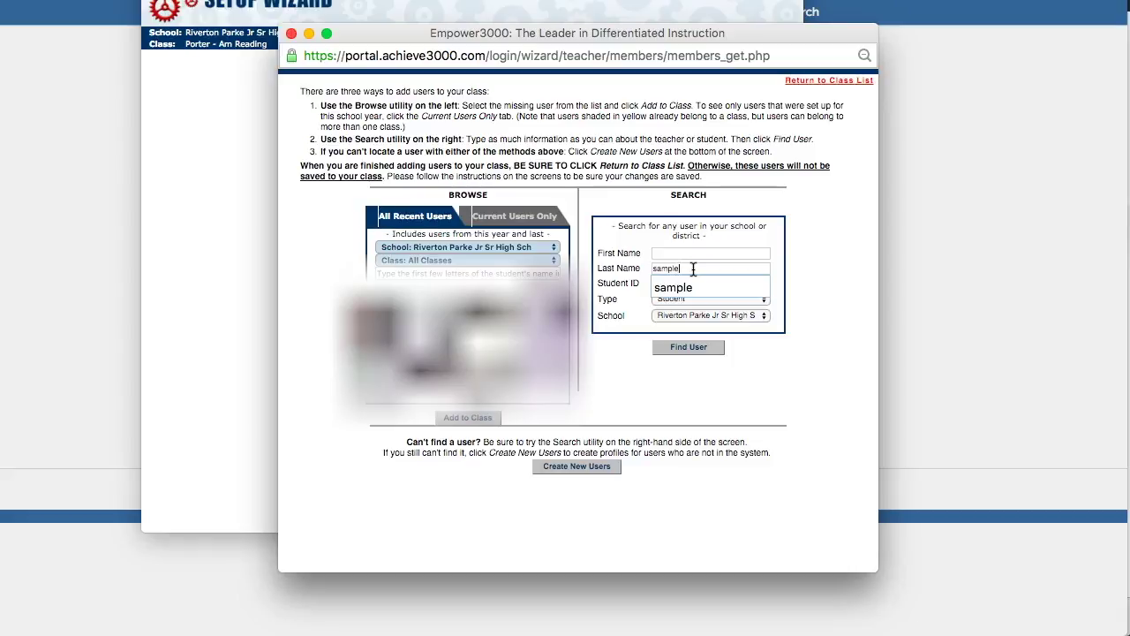
click(690, 348)
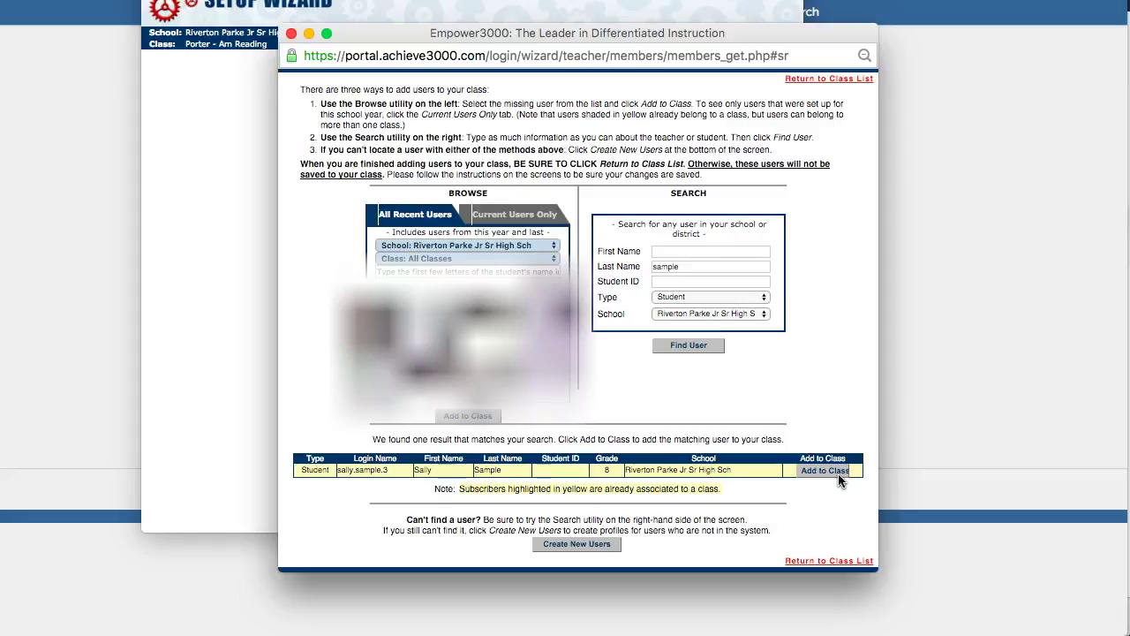
drag(754, 402, 771, 386)
click(578, 545)
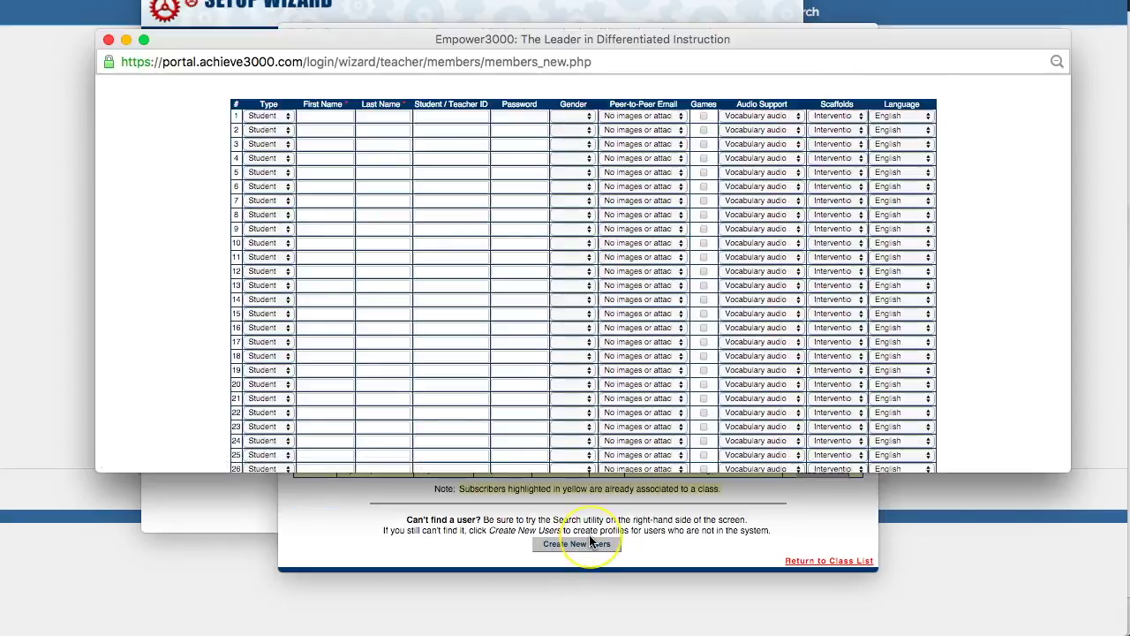
Step: Enter the new student's first and last name in row 1
click(588, 541)
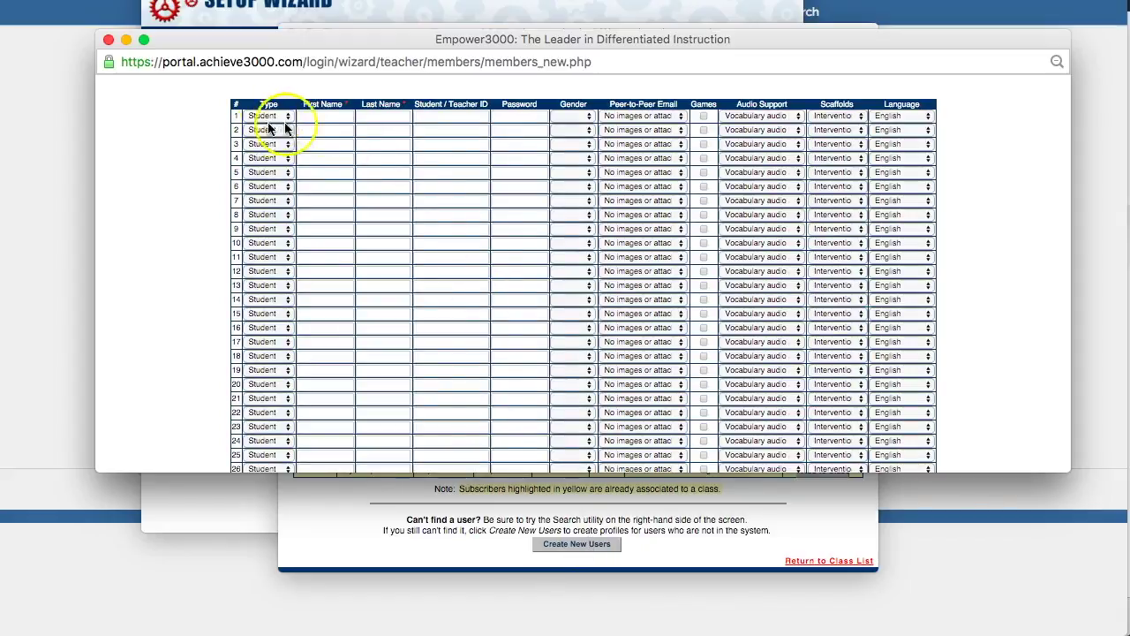
click(327, 120)
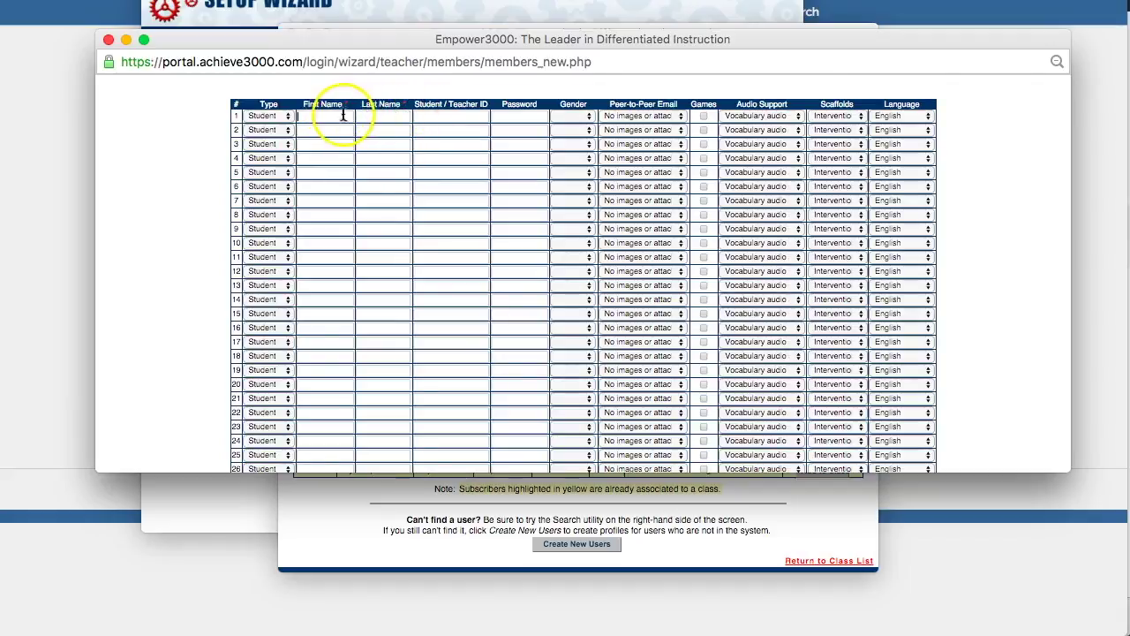
click(325, 119)
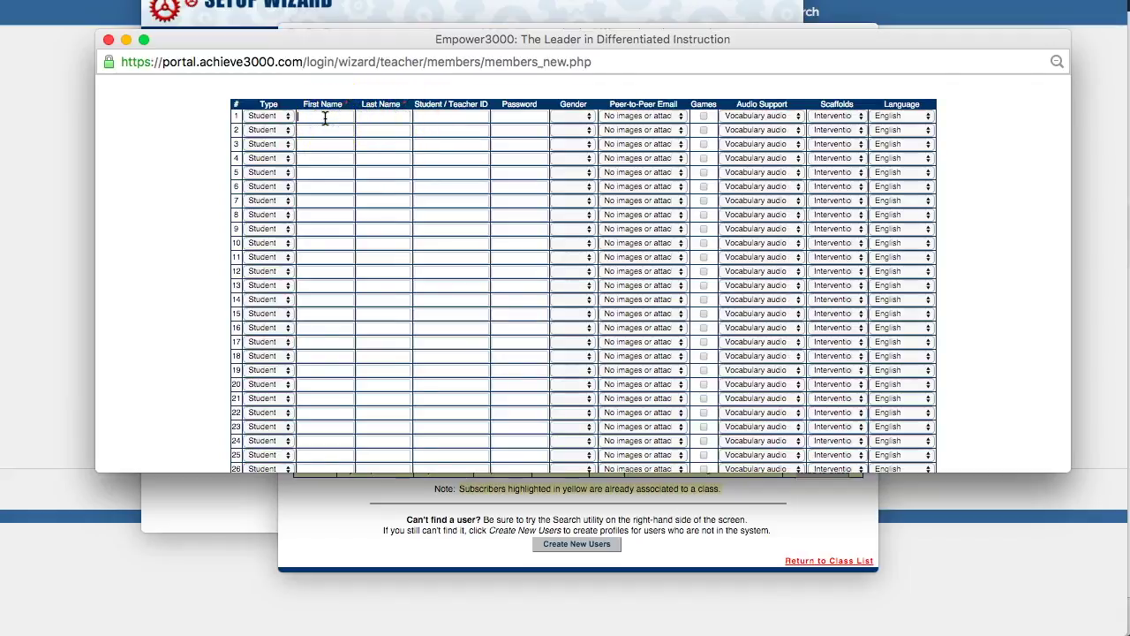
text(Steve)
key(Tab)
text(Sample)
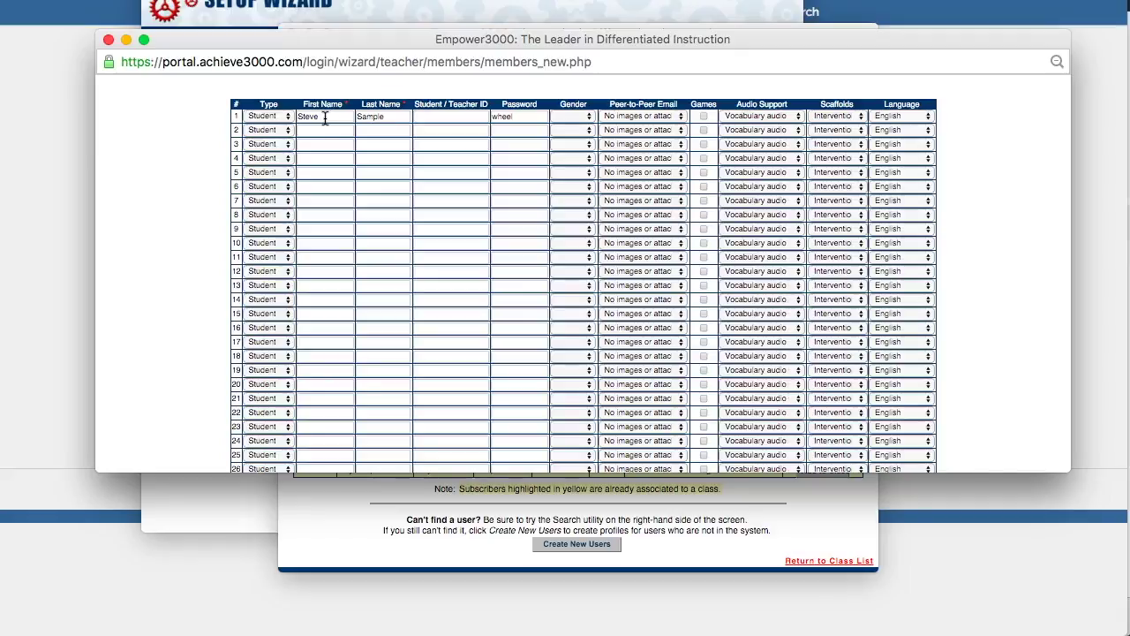
Step: Check row 1's password and ID fields and set the student's gender to Male
click(492, 118)
click(517, 120)
click(481, 120)
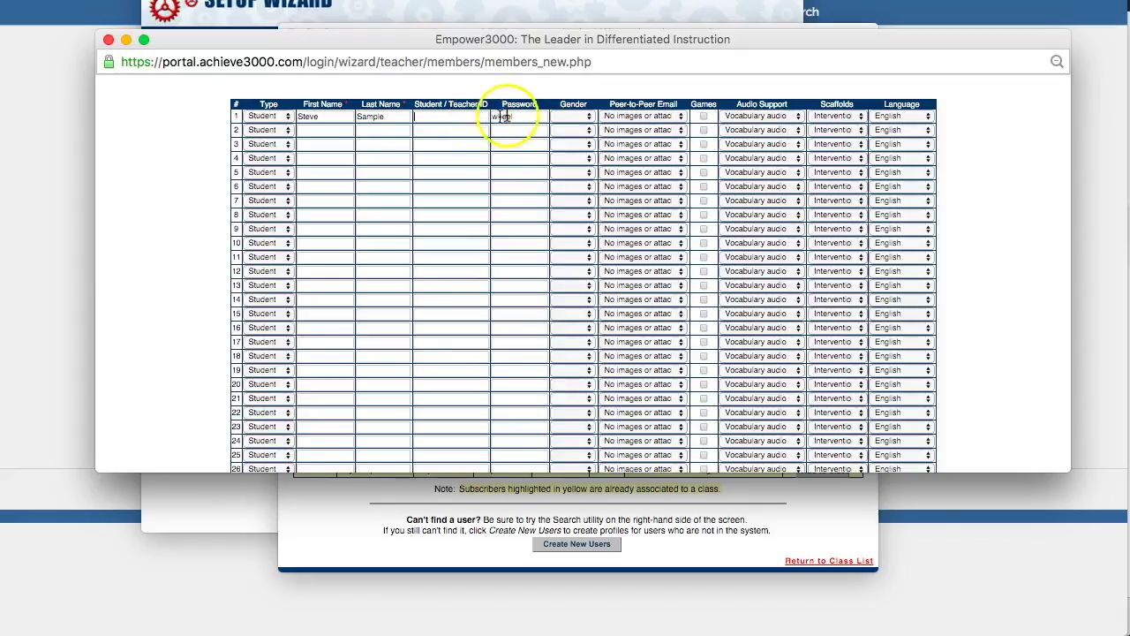
click(578, 115)
click(577, 143)
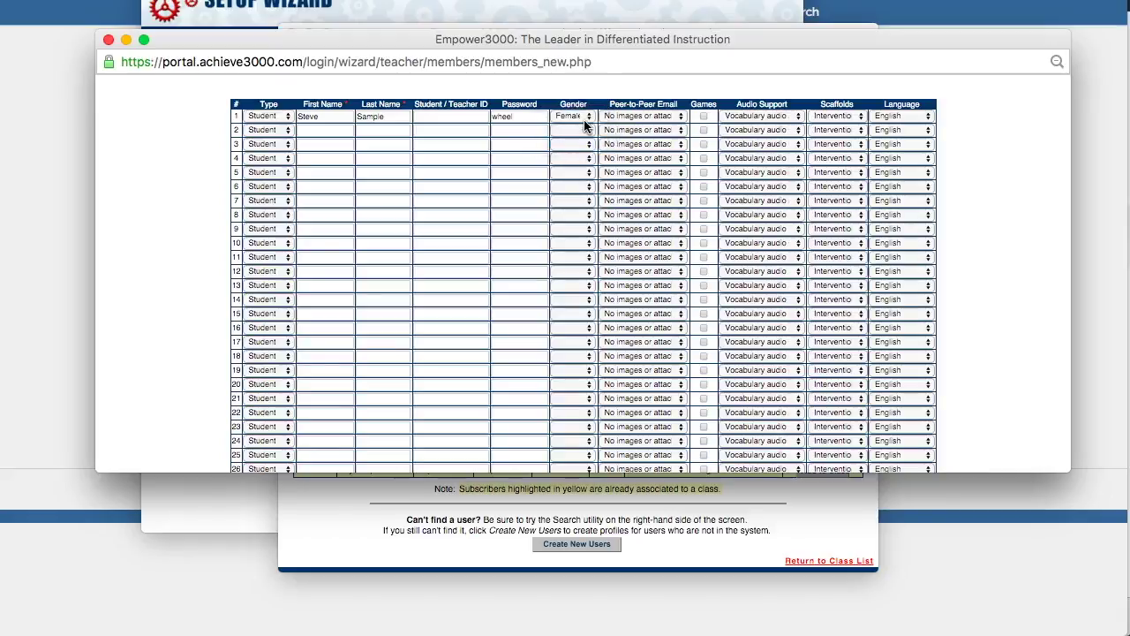
click(583, 117)
click(578, 103)
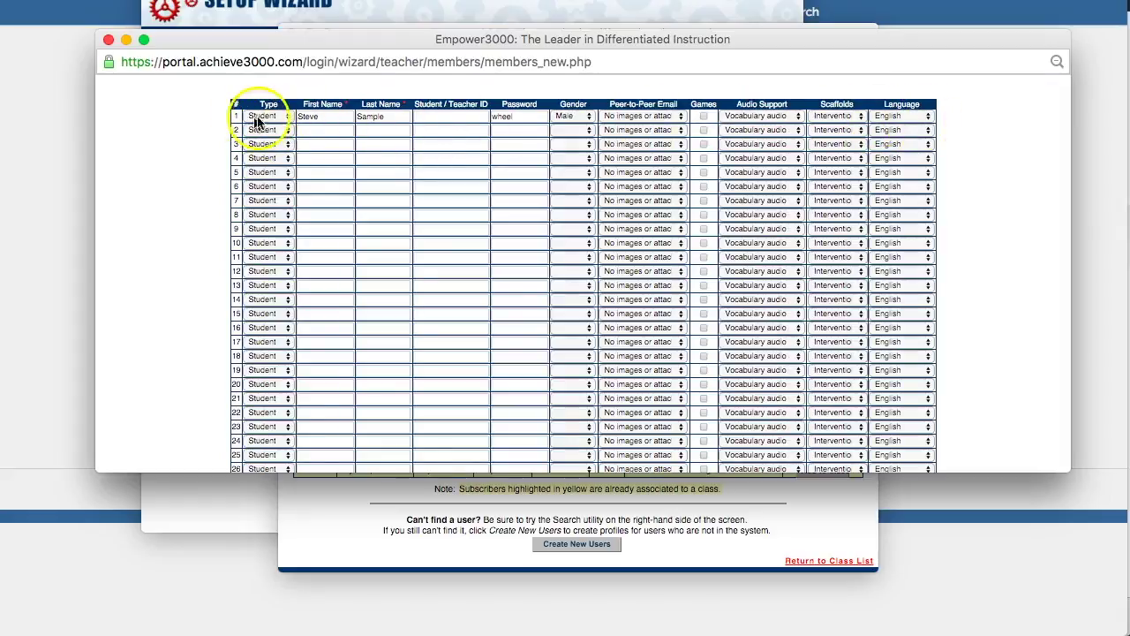
scroll(660, 227, down, 5)
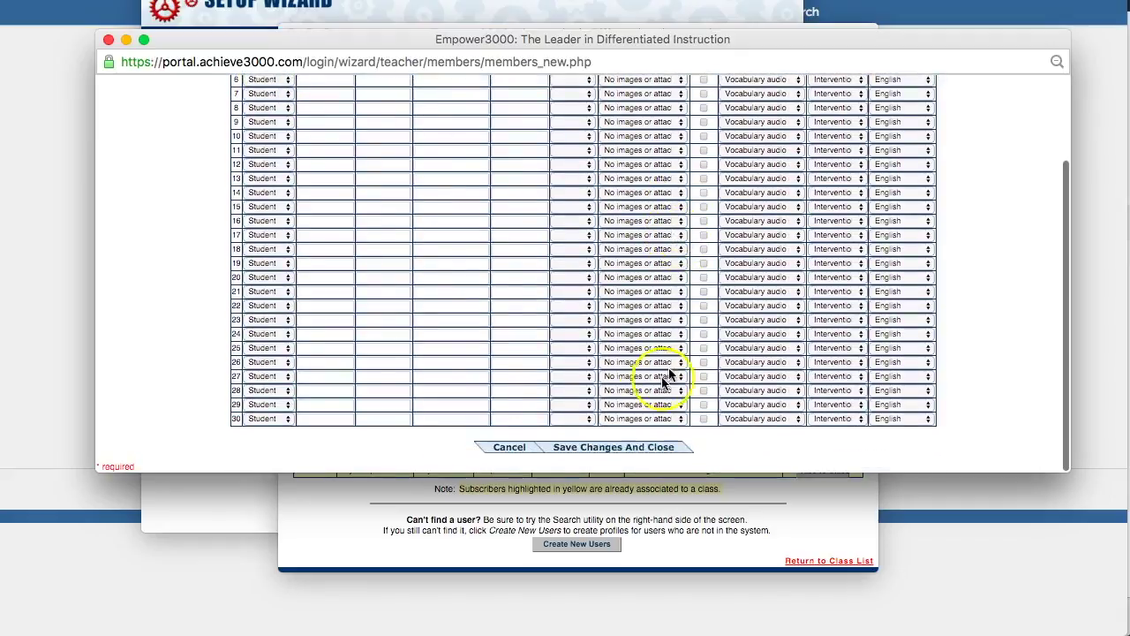
Step: Save the new student, dismiss both alerts, and return to the class list
click(596, 450)
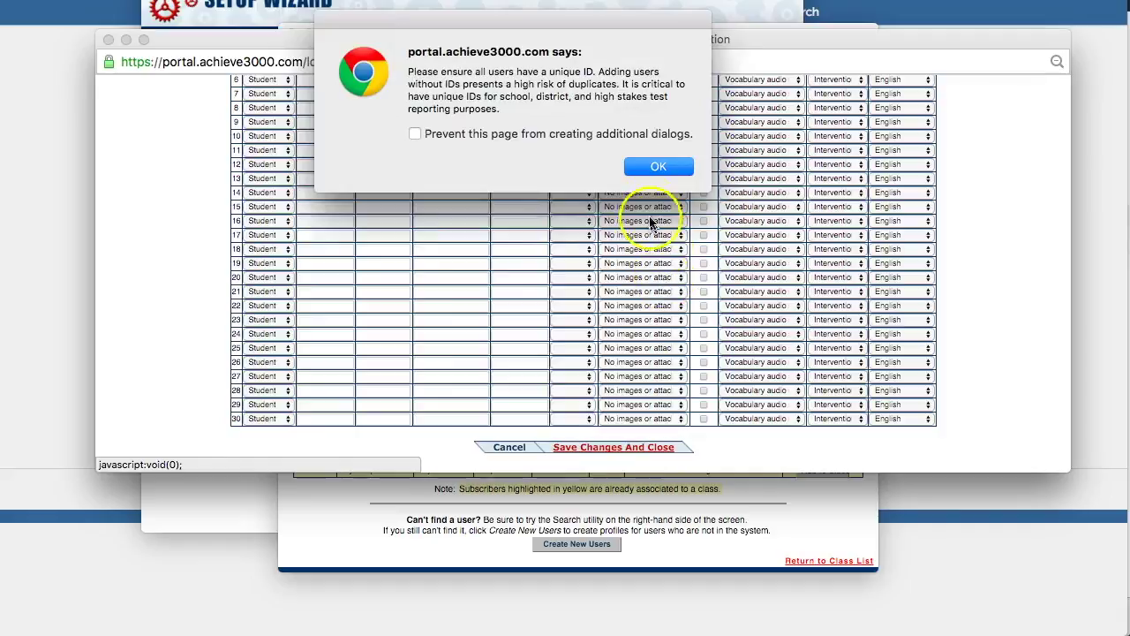
click(658, 167)
click(664, 163)
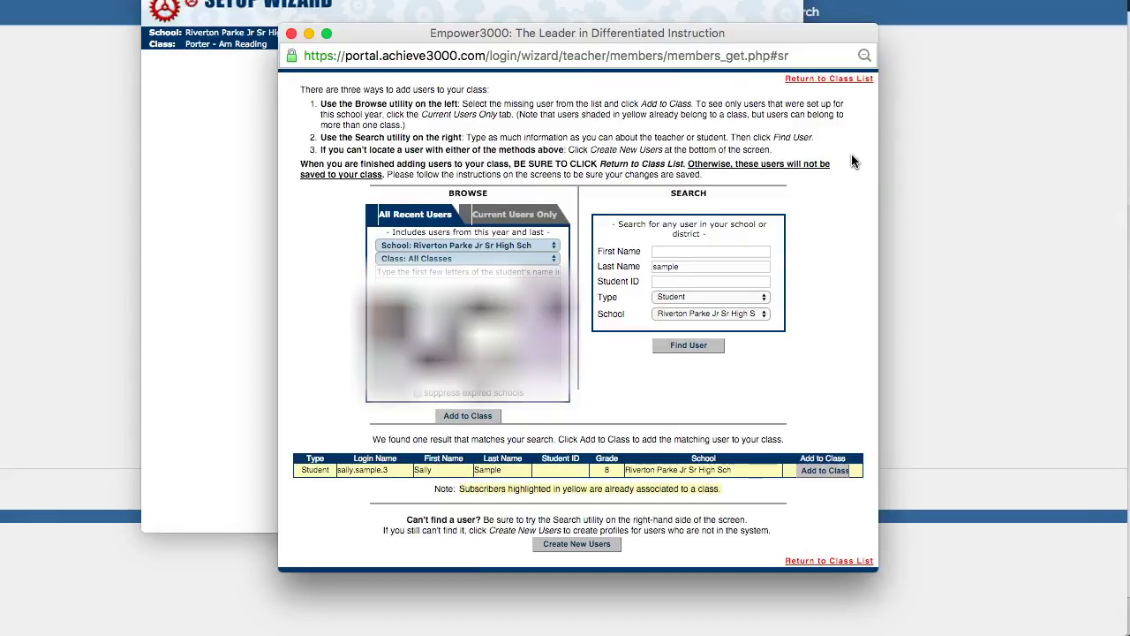
click(831, 81)
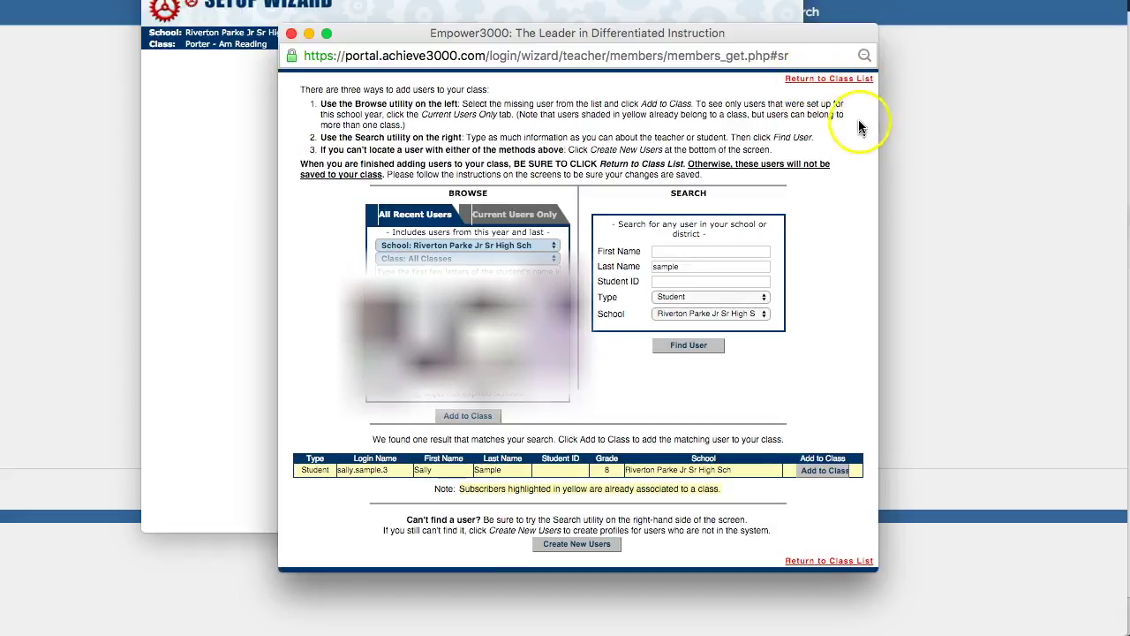
click(853, 80)
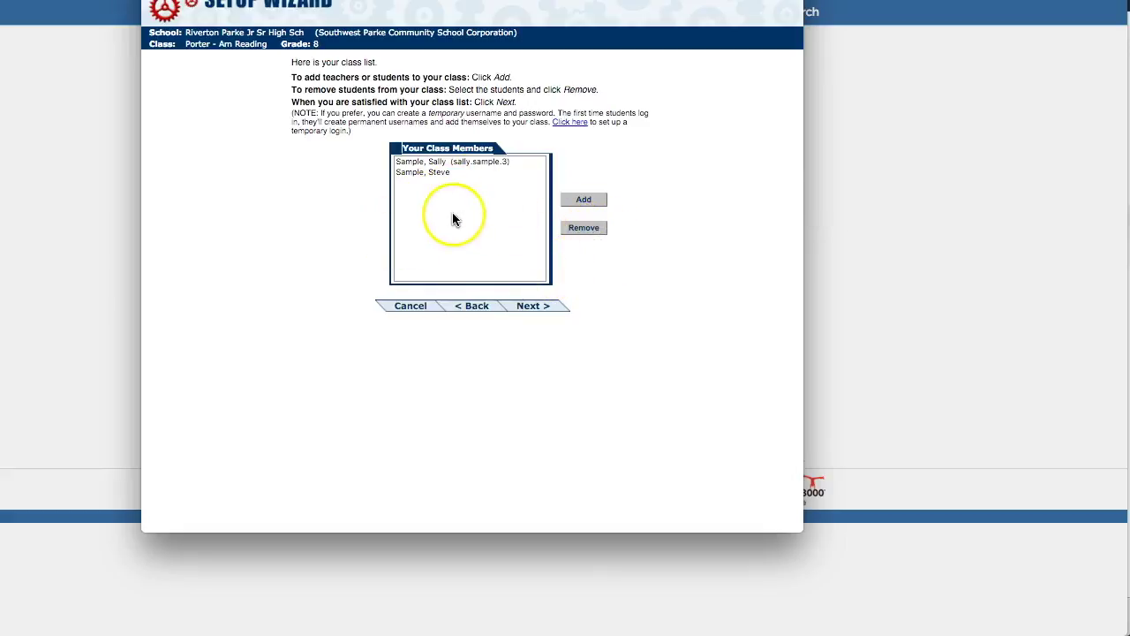
Step: Advance past the class members page and finish setting up Porter - Am Reading
click(531, 308)
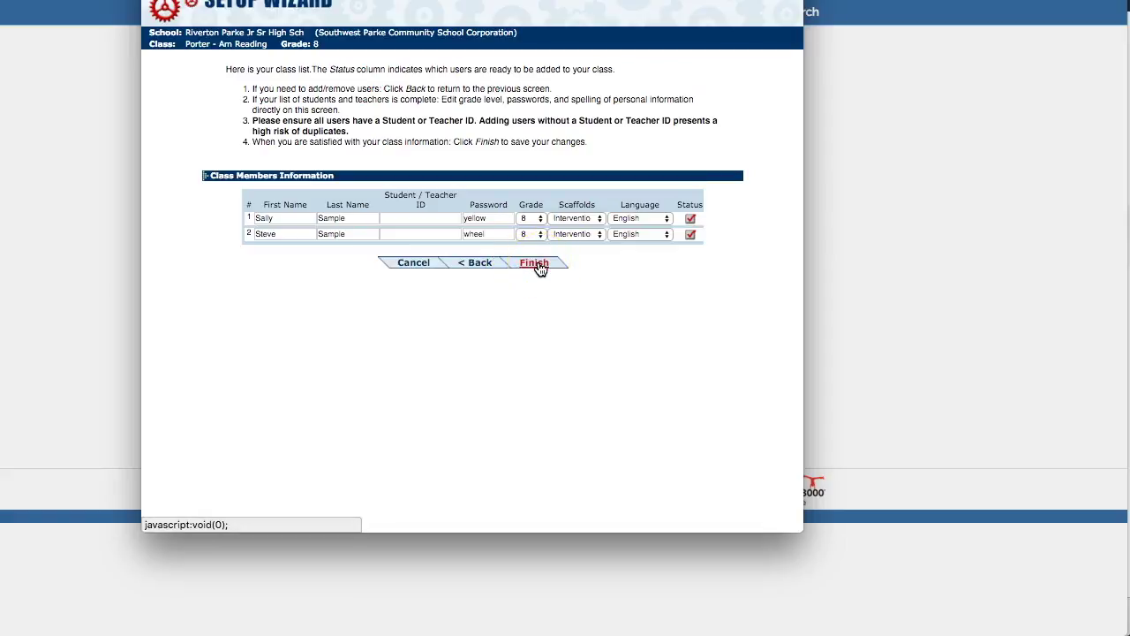
click(539, 263)
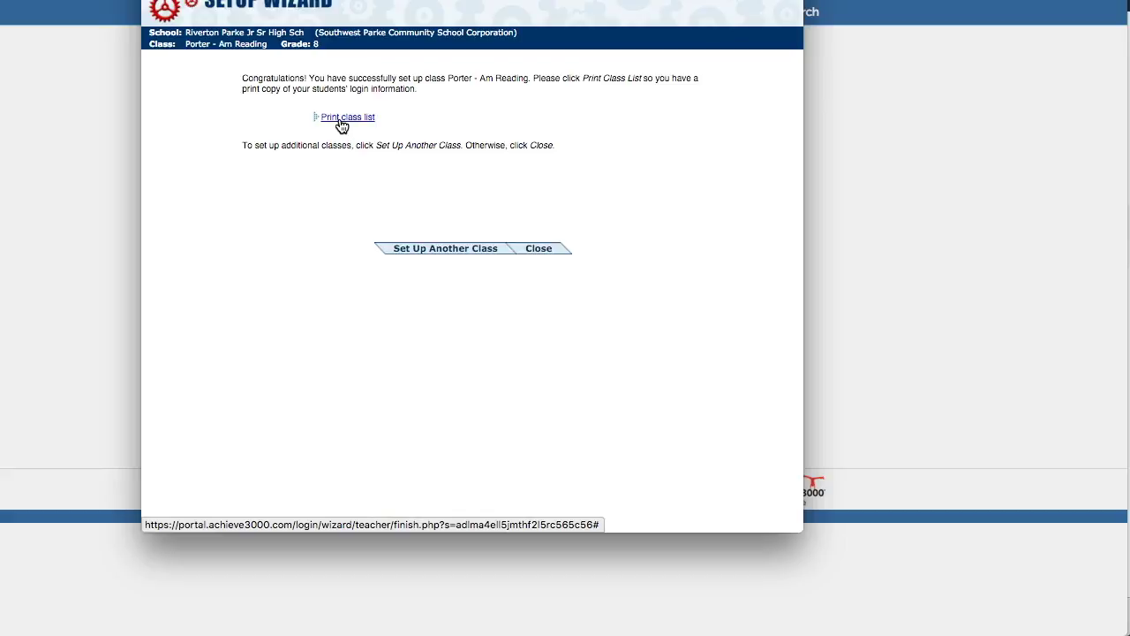
click(341, 123)
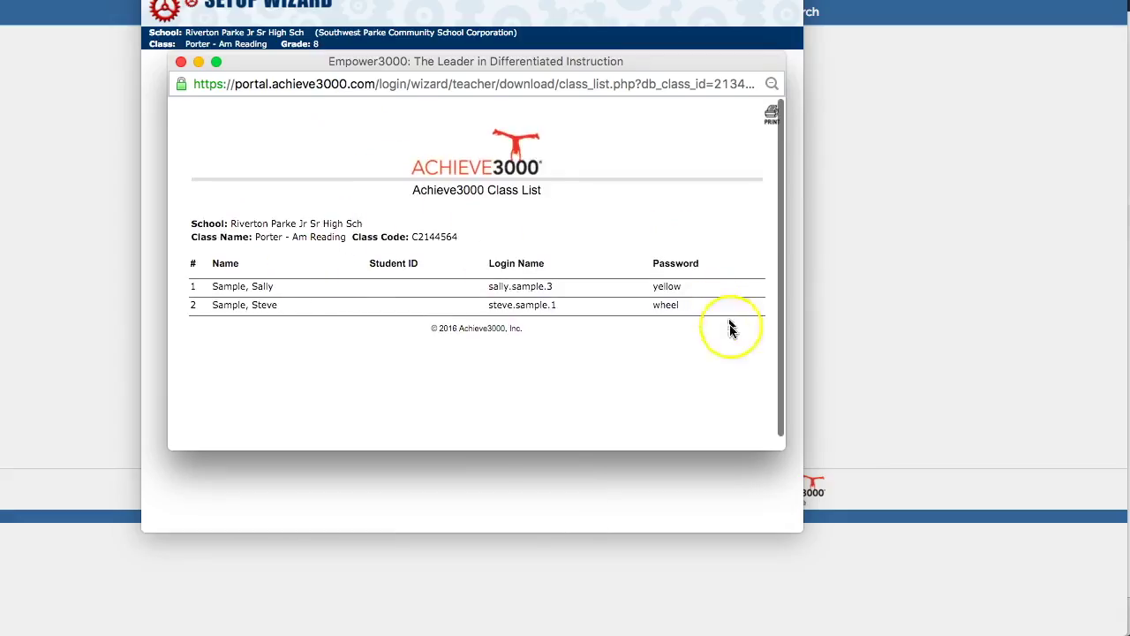
drag(774, 449, 909, 480)
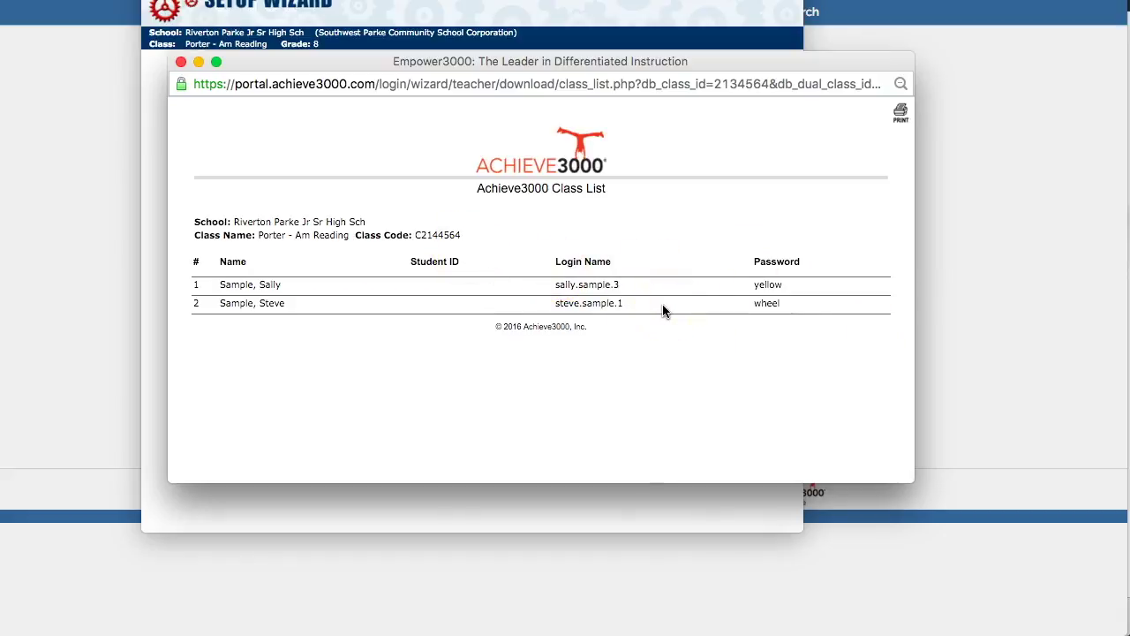
click(183, 62)
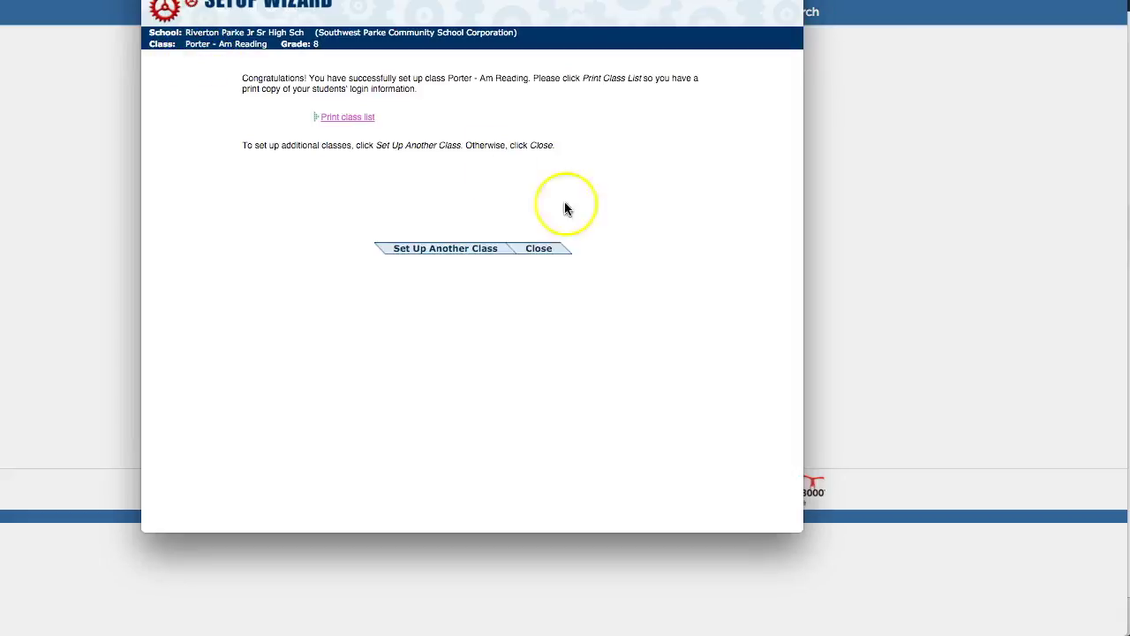
click(541, 251)
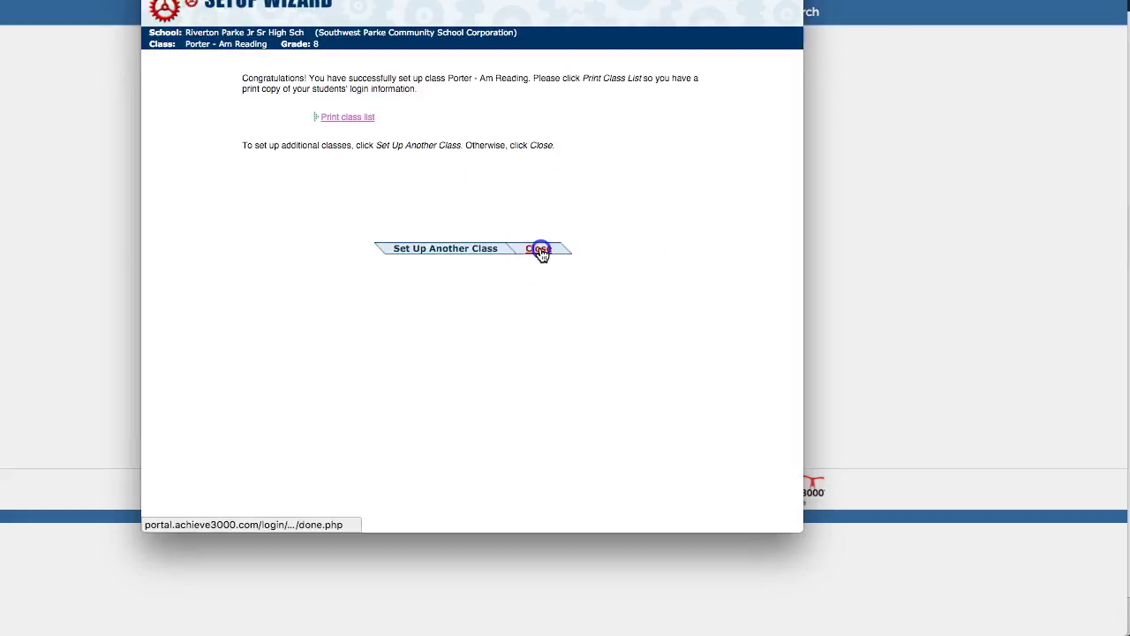
Step: Close the completed wizard and start Add users to my class from the Admin page
click(540, 250)
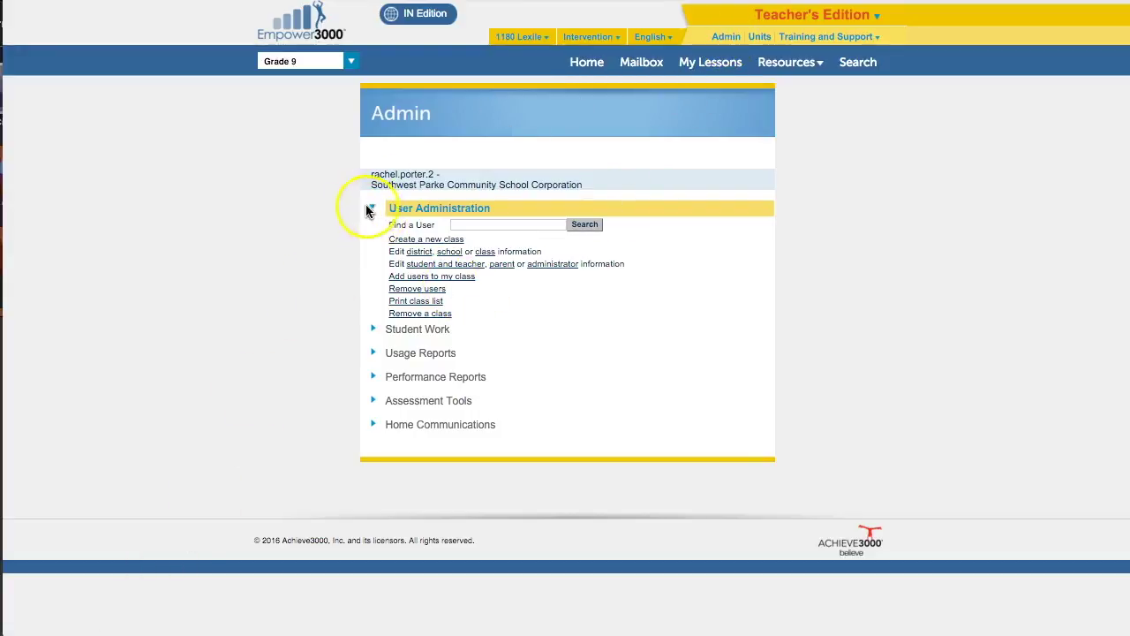
click(429, 278)
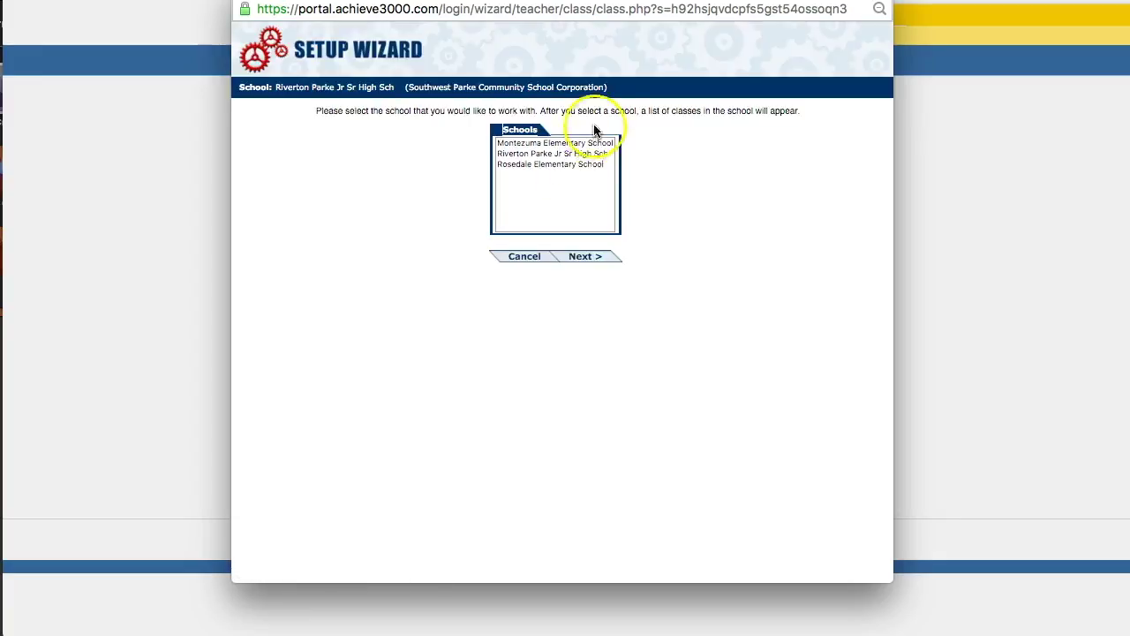
Step: Choose Riverton Parke Jr Sr High Sch, then select the Porter - Am Reading class and continue to its members
click(565, 155)
click(585, 256)
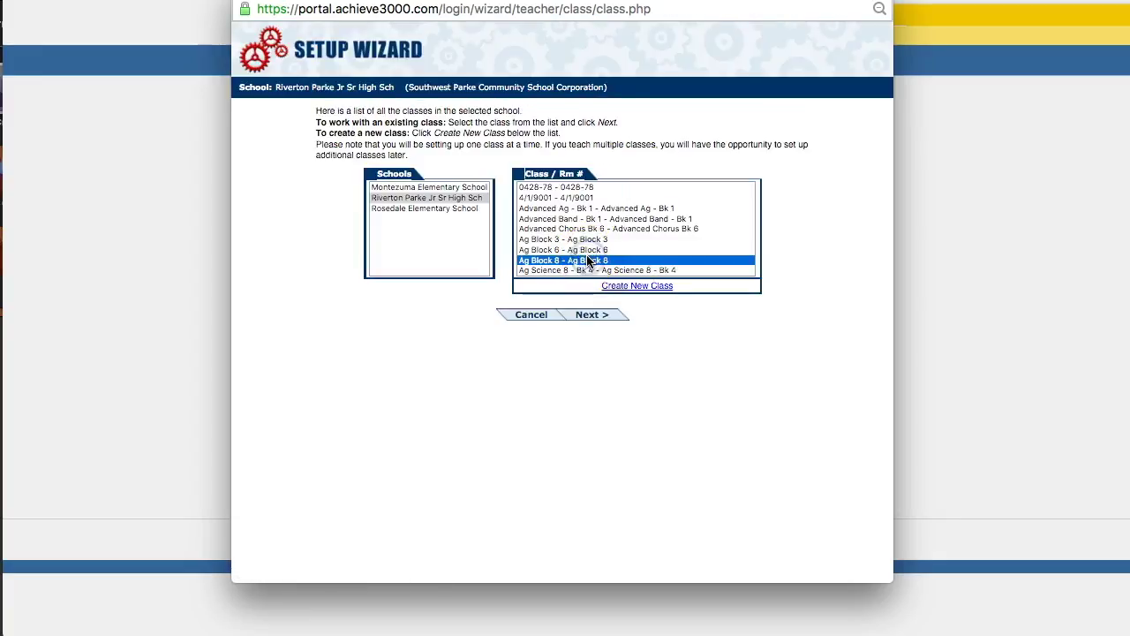
scroll(574, 243, down, 10)
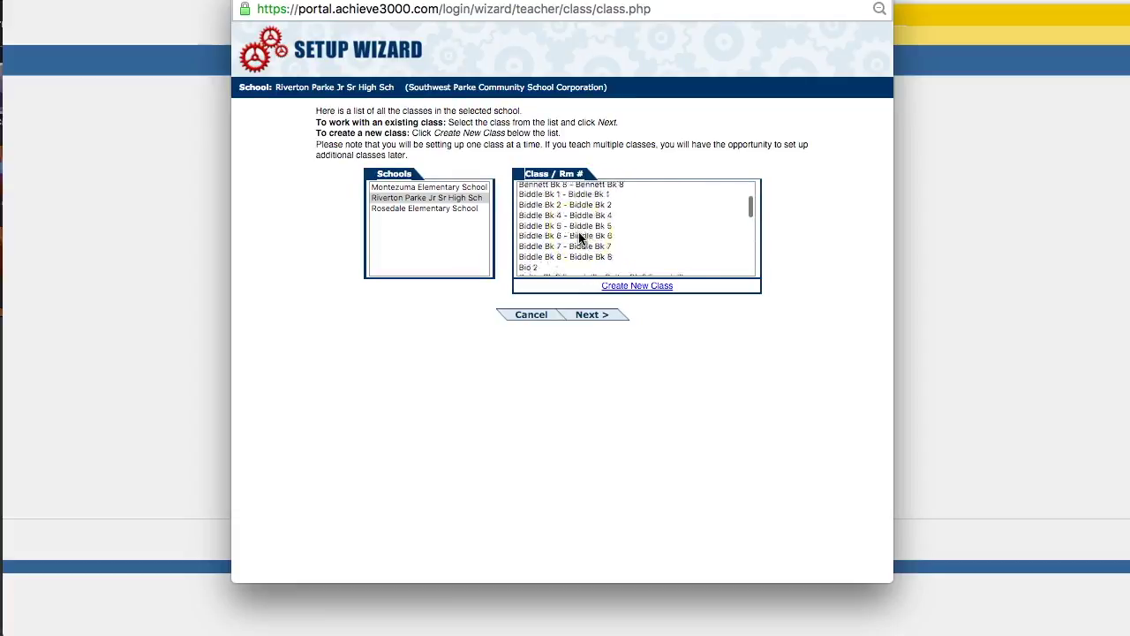
scroll(579, 235, down, 15)
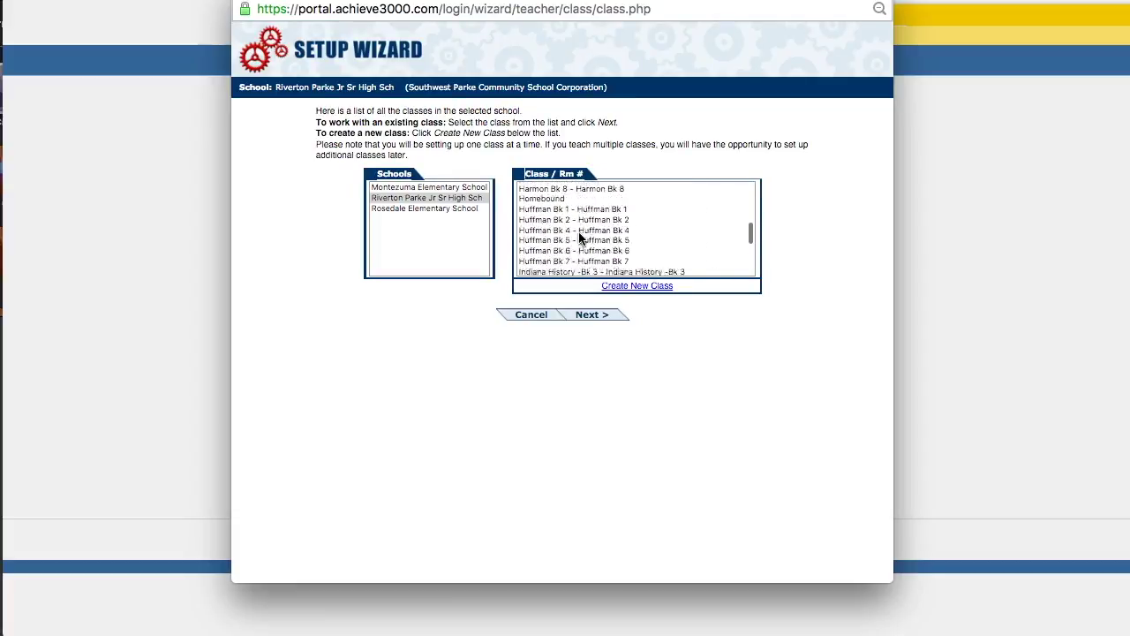
scroll(579, 237, down, 15)
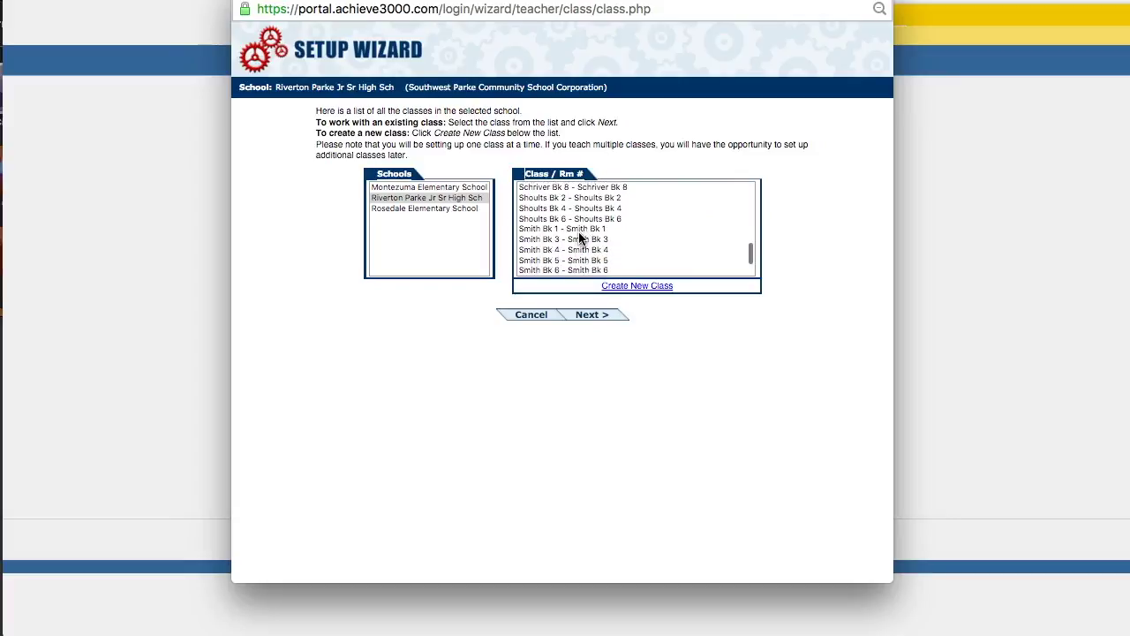
scroll(579, 237, up, 5)
click(565, 215)
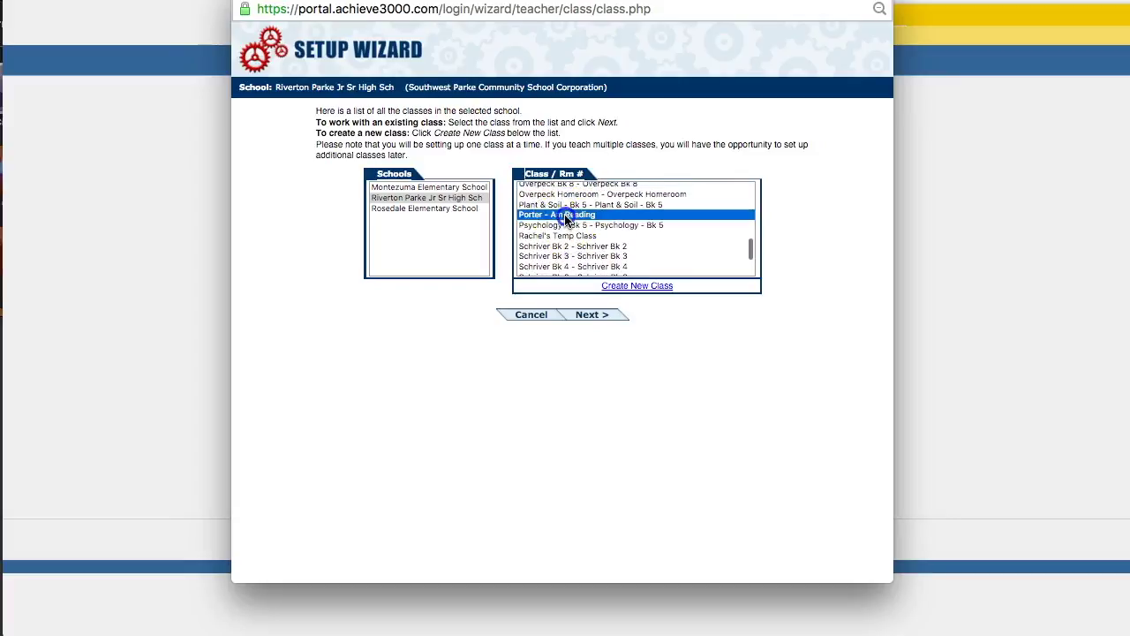
click(591, 316)
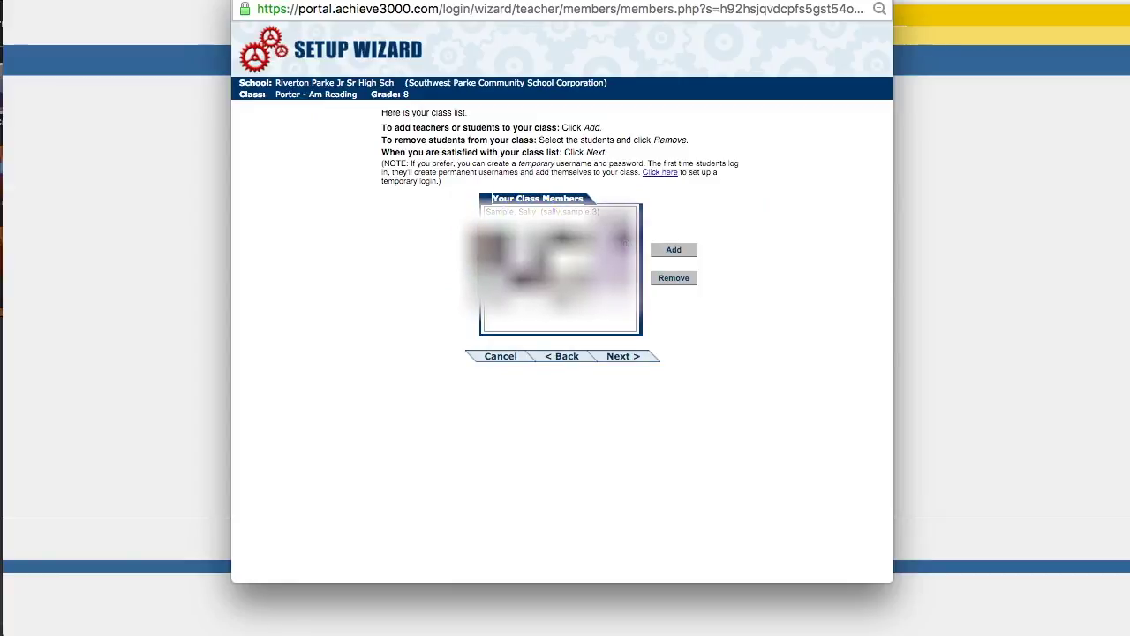
Step: Open the Add users page for the Porter - Am Reading class members
click(680, 250)
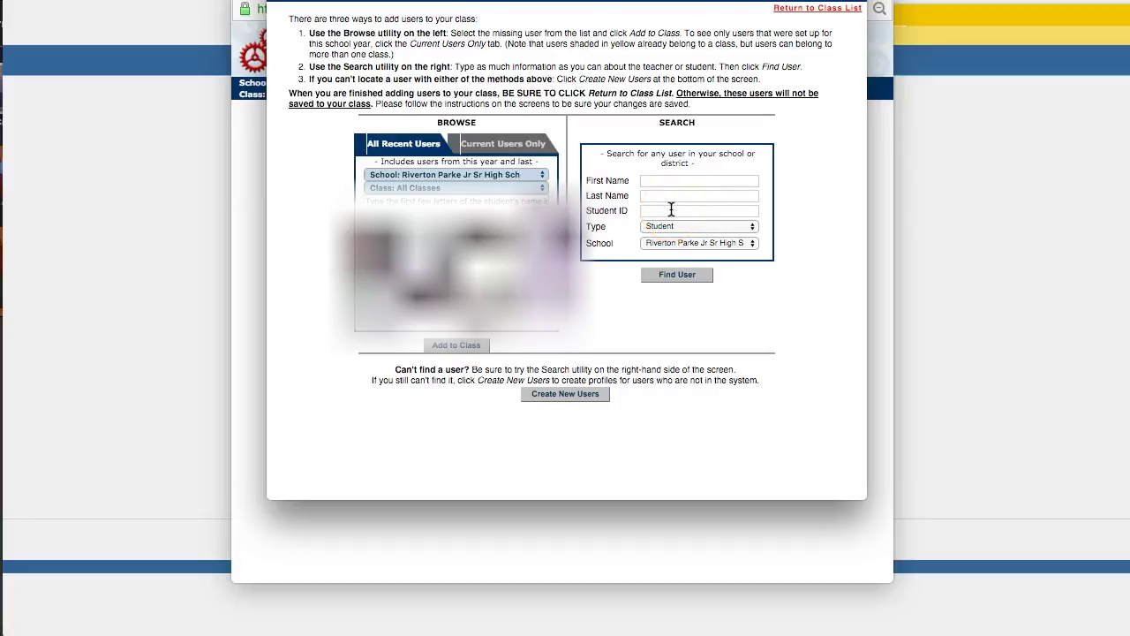
Step: Open the create-new-users form and enter the new student's first name
click(562, 395)
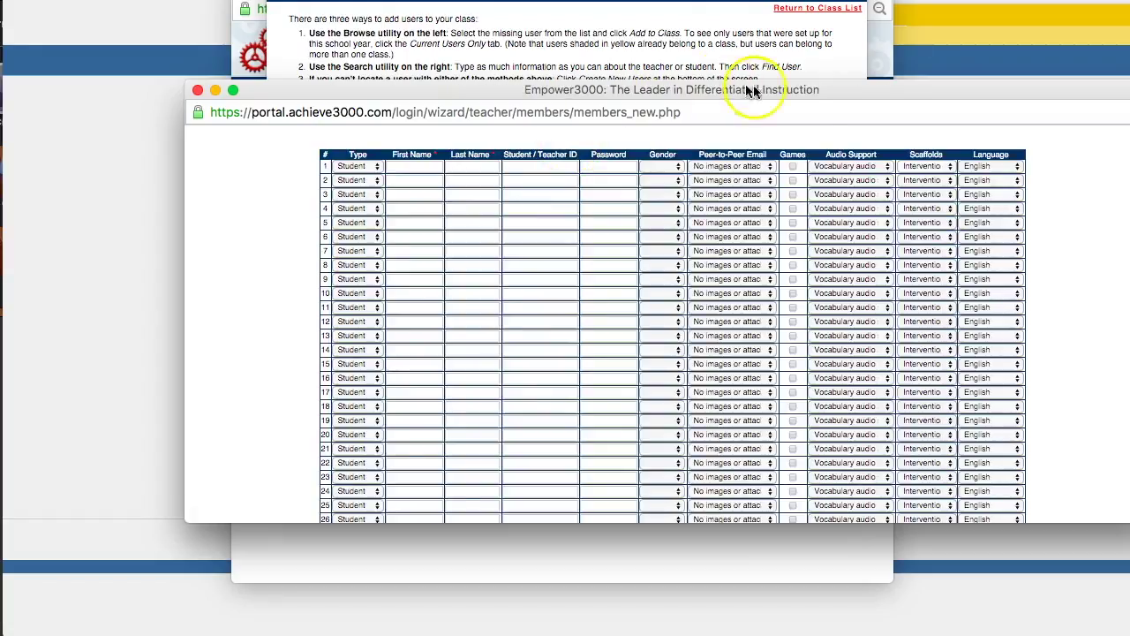
drag(844, 91, 768, 81)
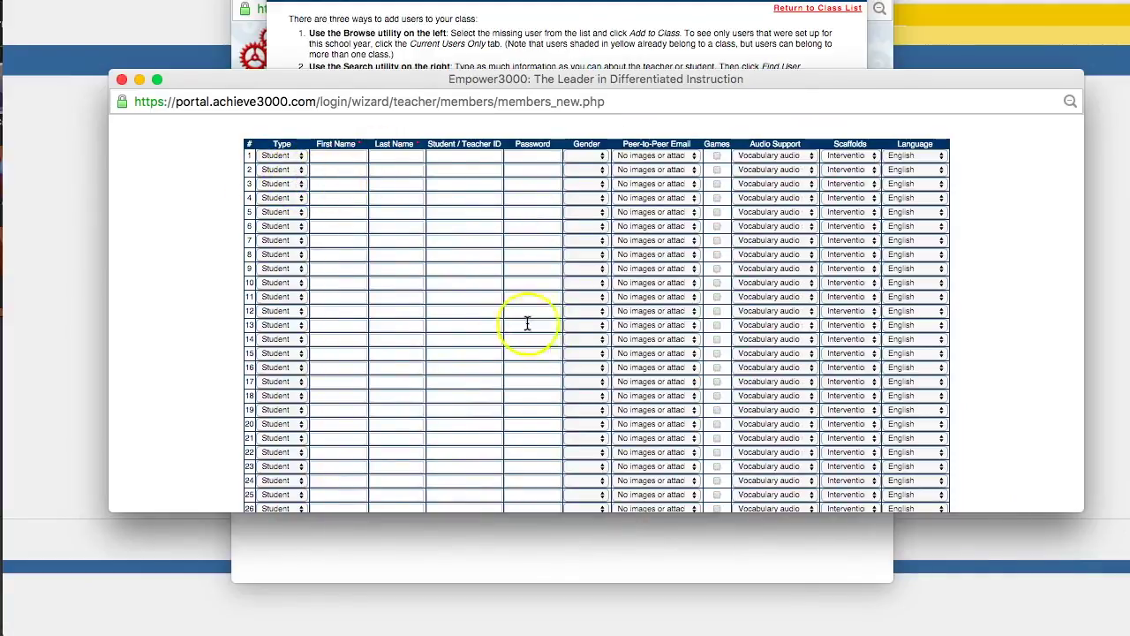
click(329, 158)
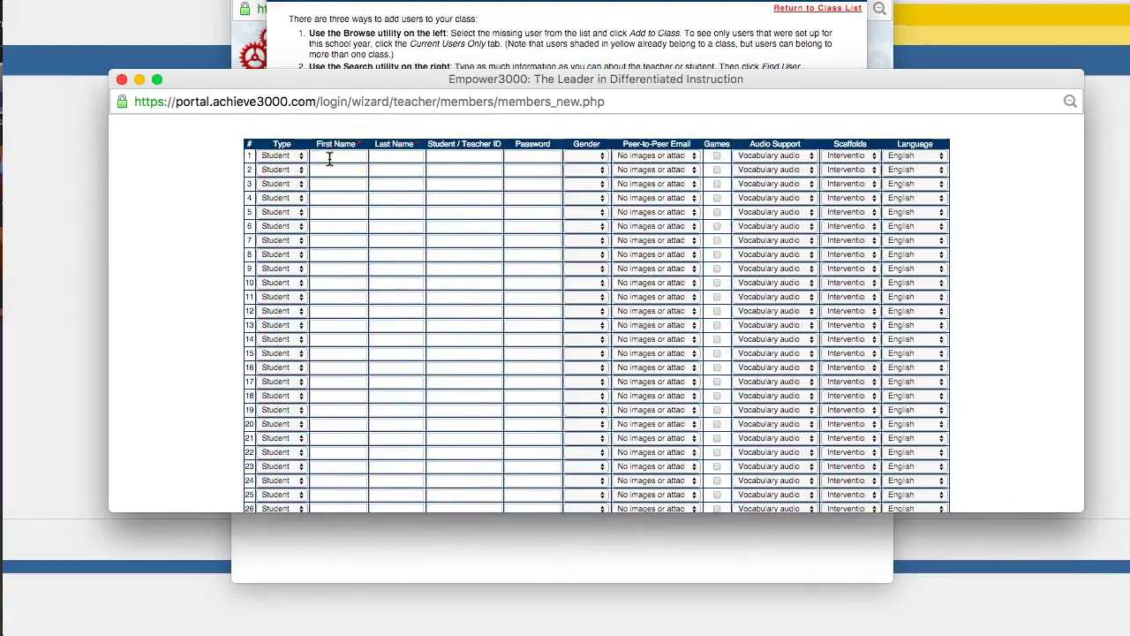
text(Stu)
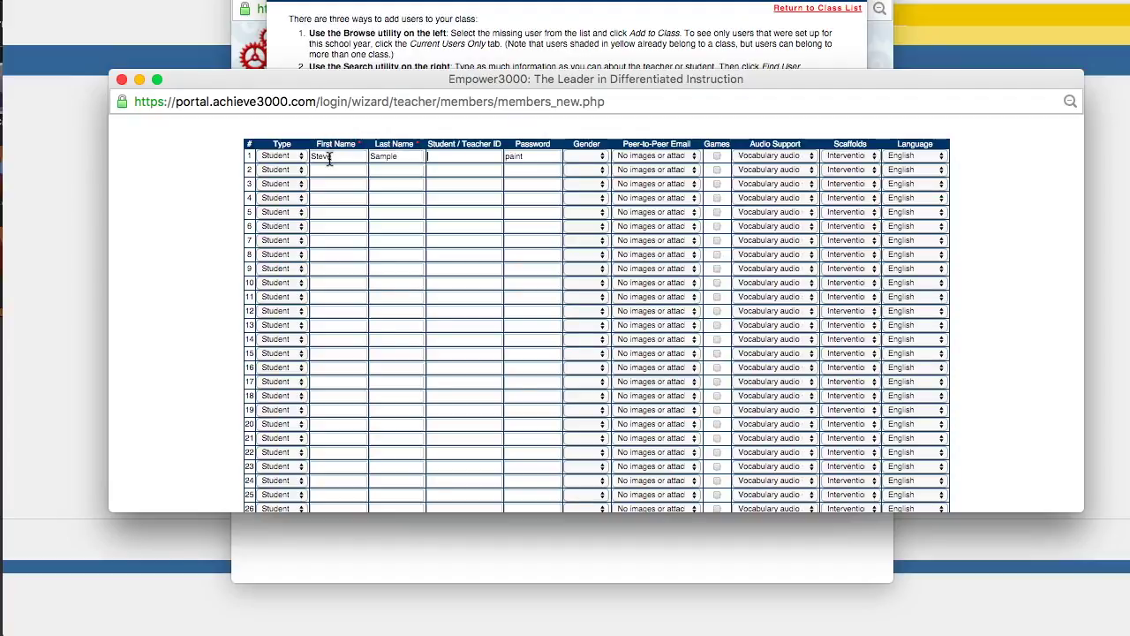
key(Tab)
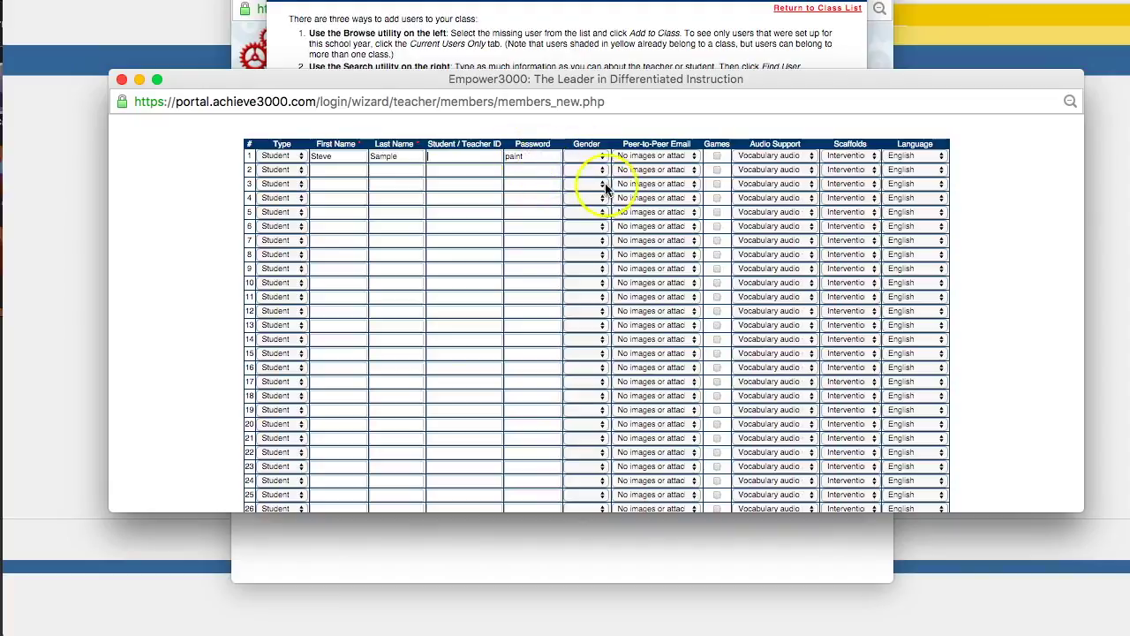
Step: Save the new student to the class, dismissing the unique-ID warning and the one-user-added notice
scroll(947, 281, down, 5)
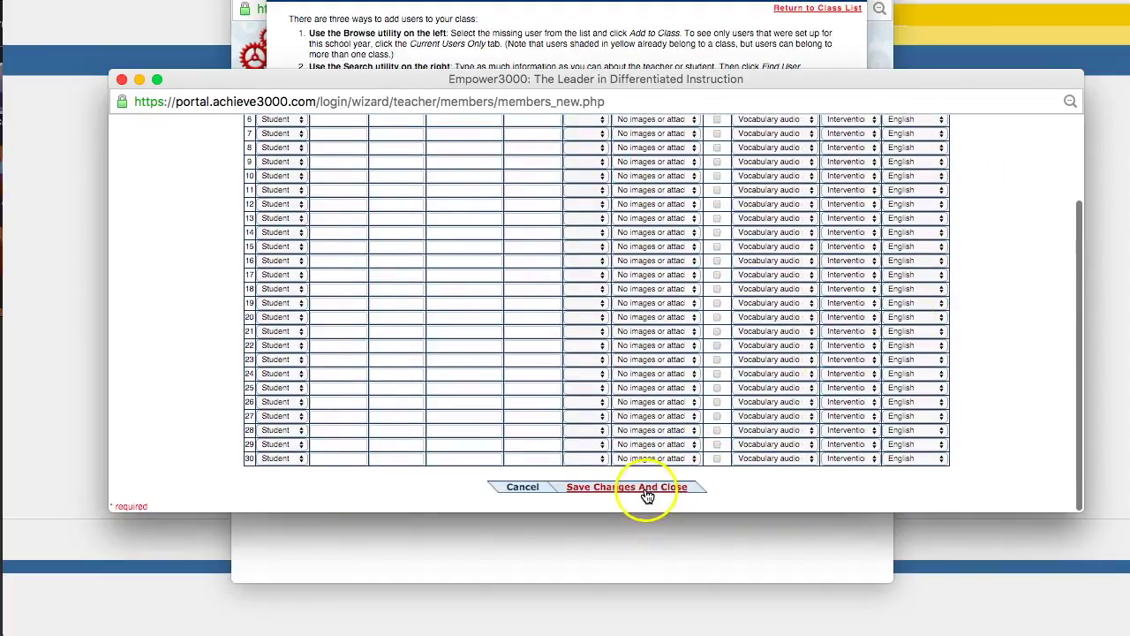
click(647, 487)
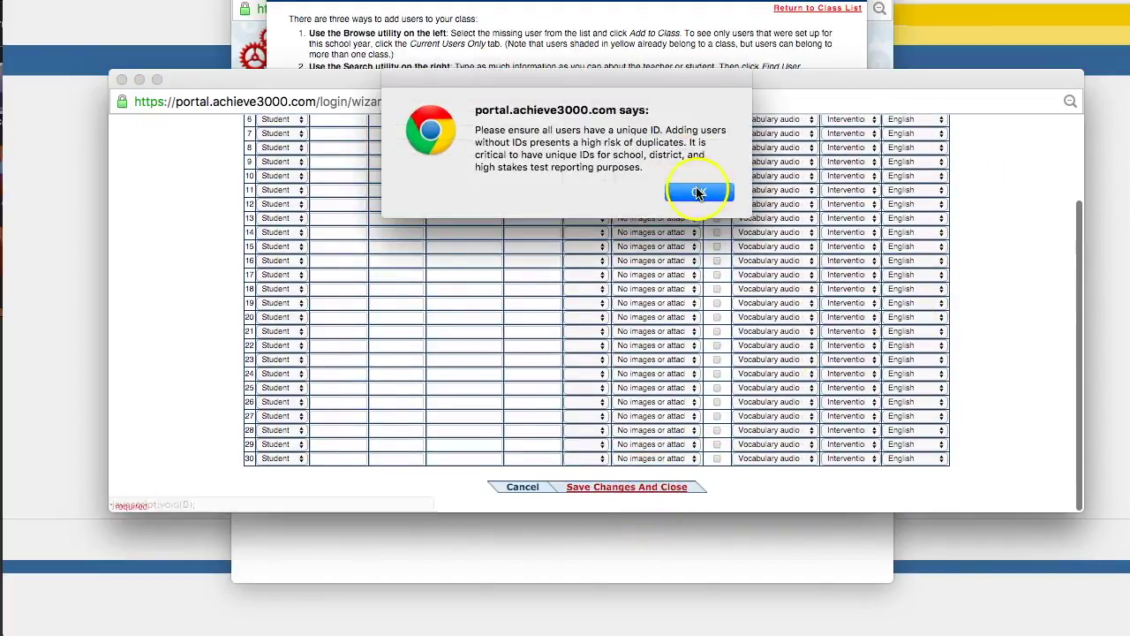
click(695, 189)
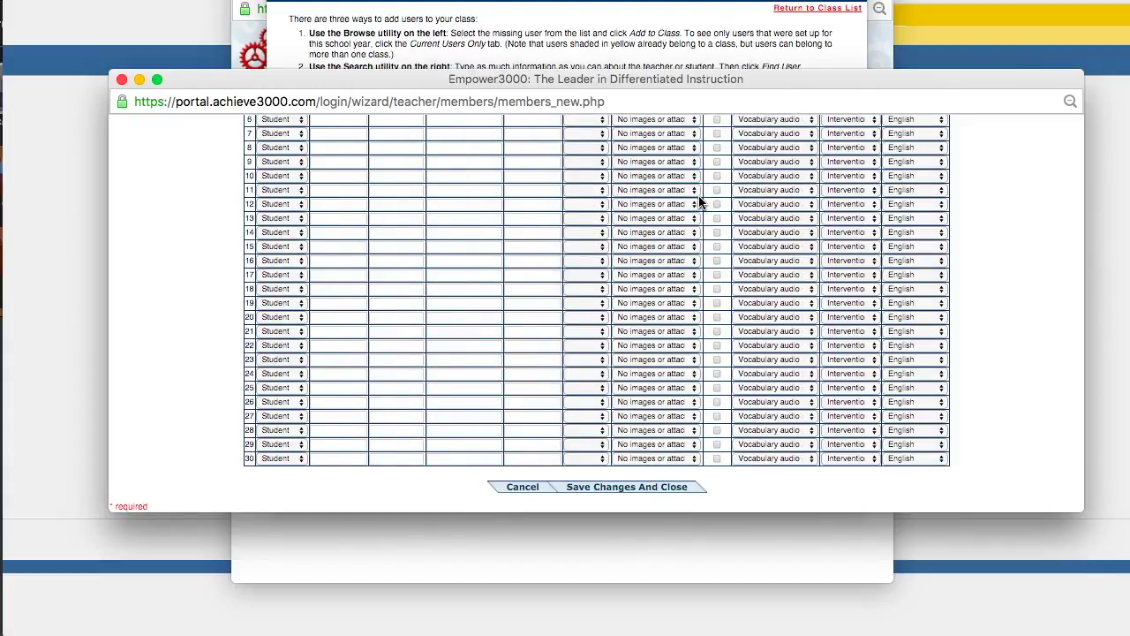
click(650, 453)
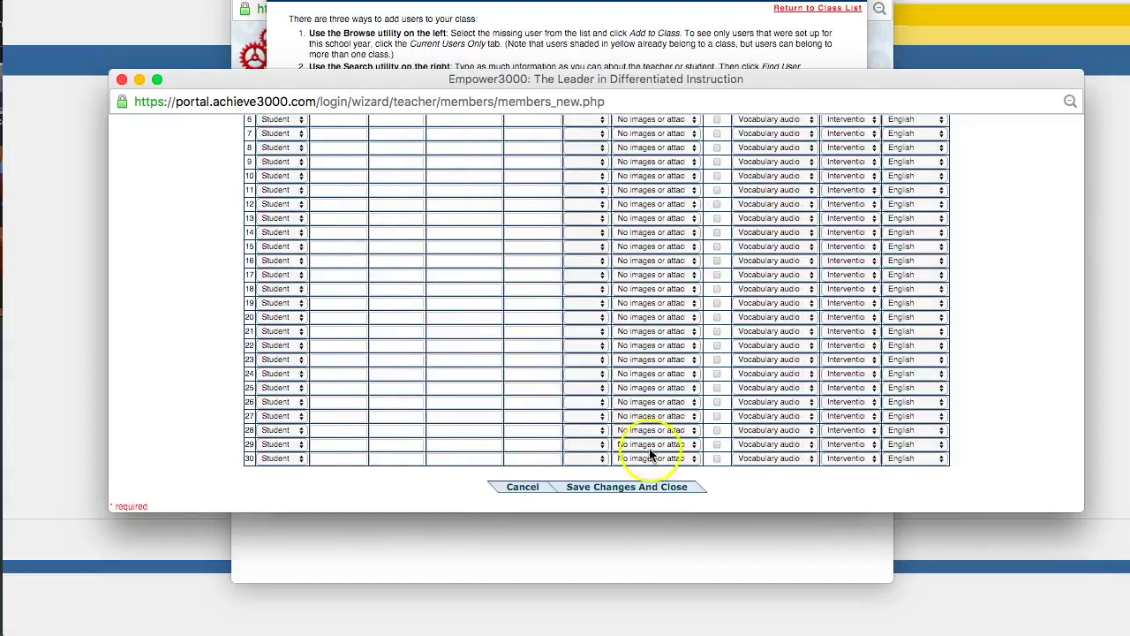
click(675, 488)
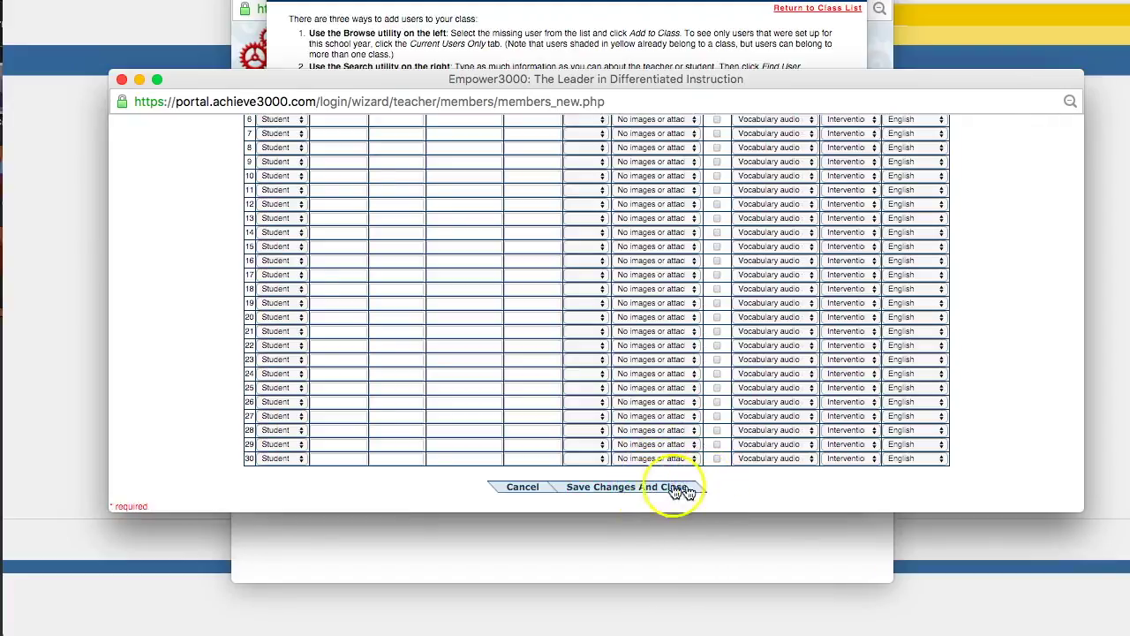
click(633, 488)
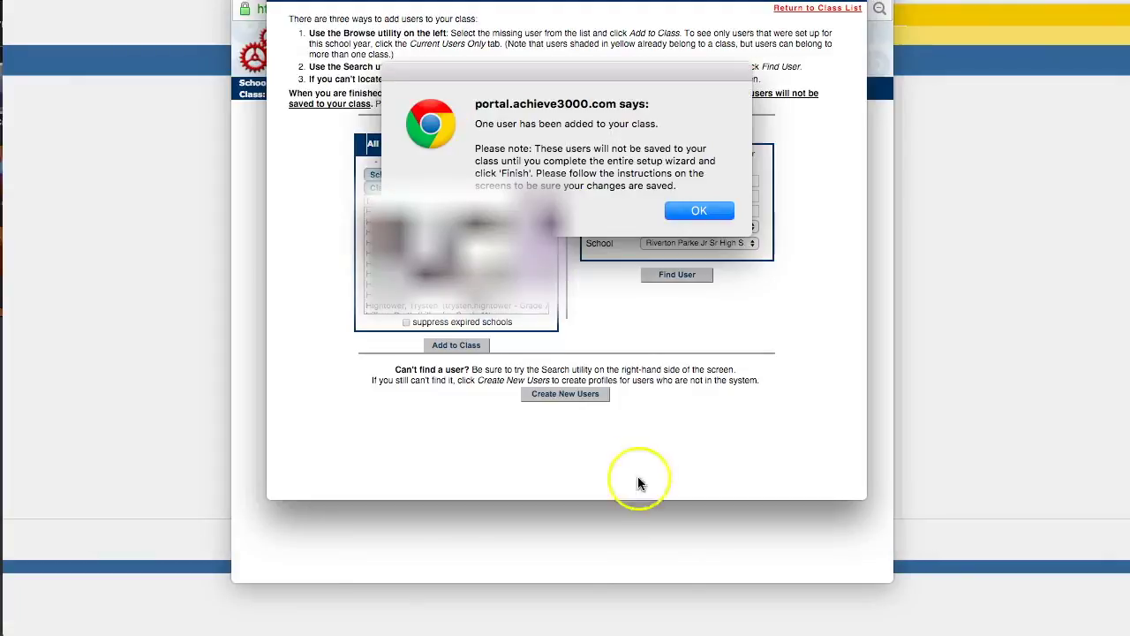
click(687, 215)
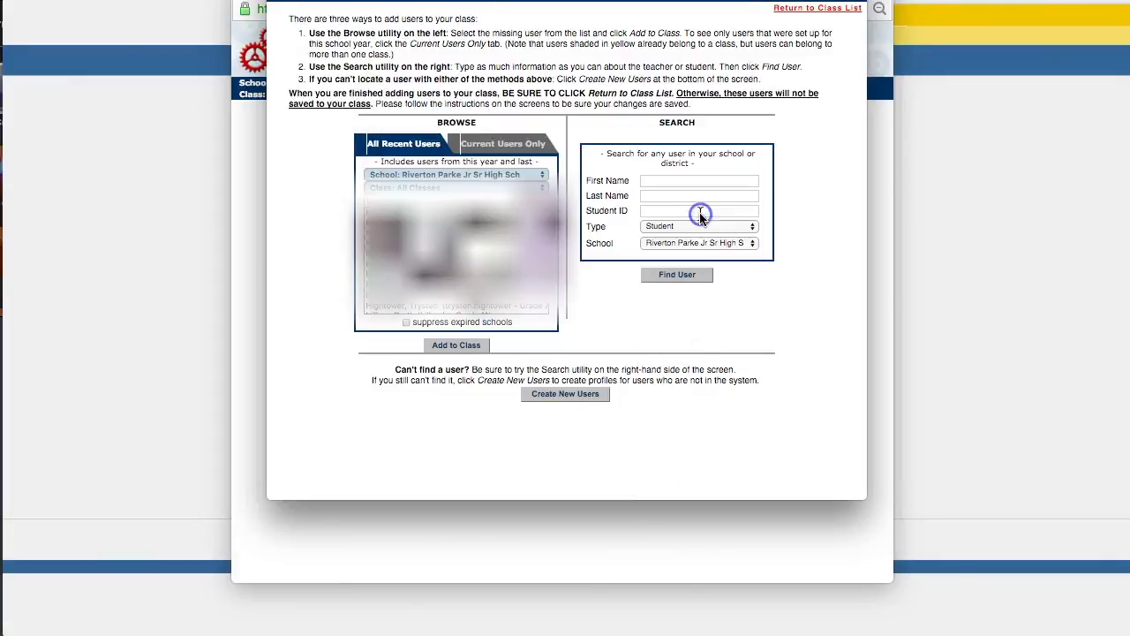
Step: Return to the class list and finish the Porter - Am Reading setup from the confirmation page
click(810, 11)
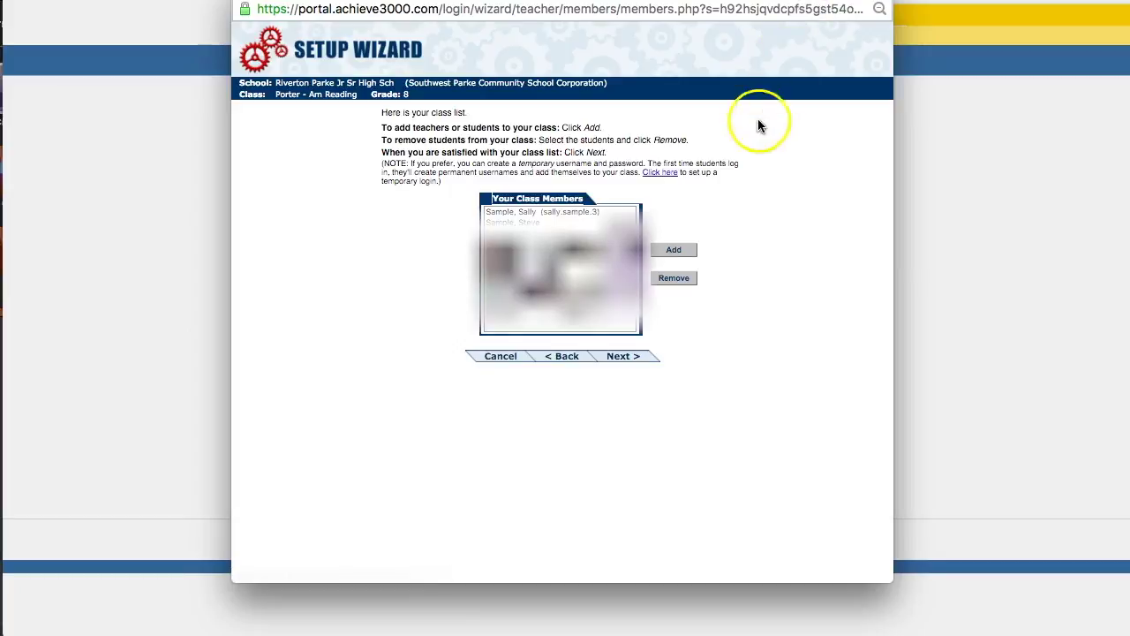
click(625, 359)
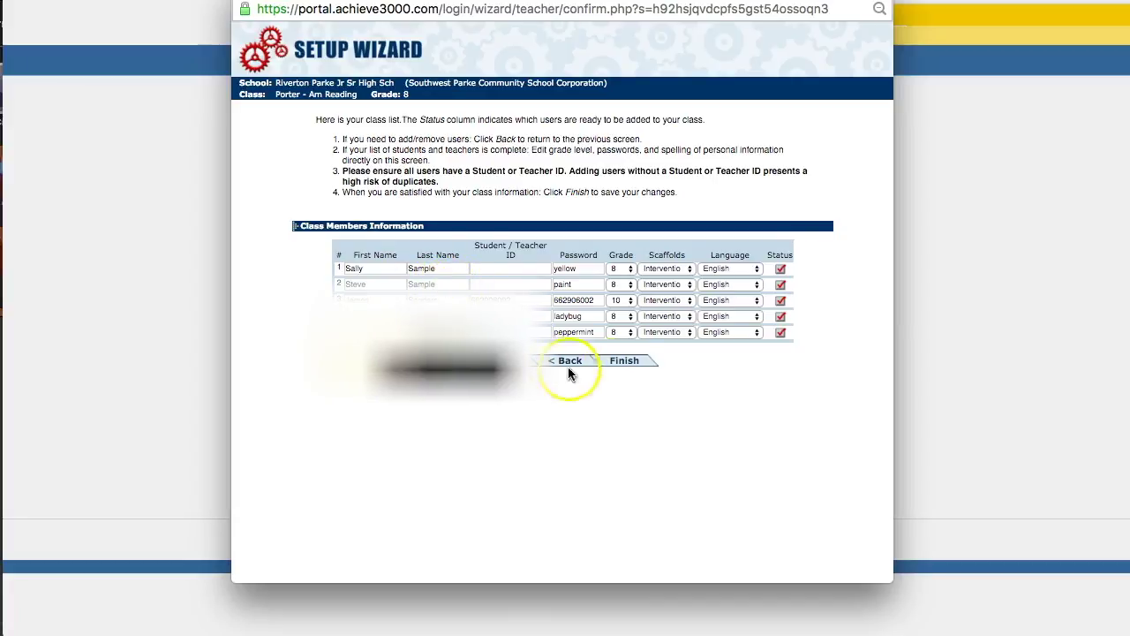
click(625, 363)
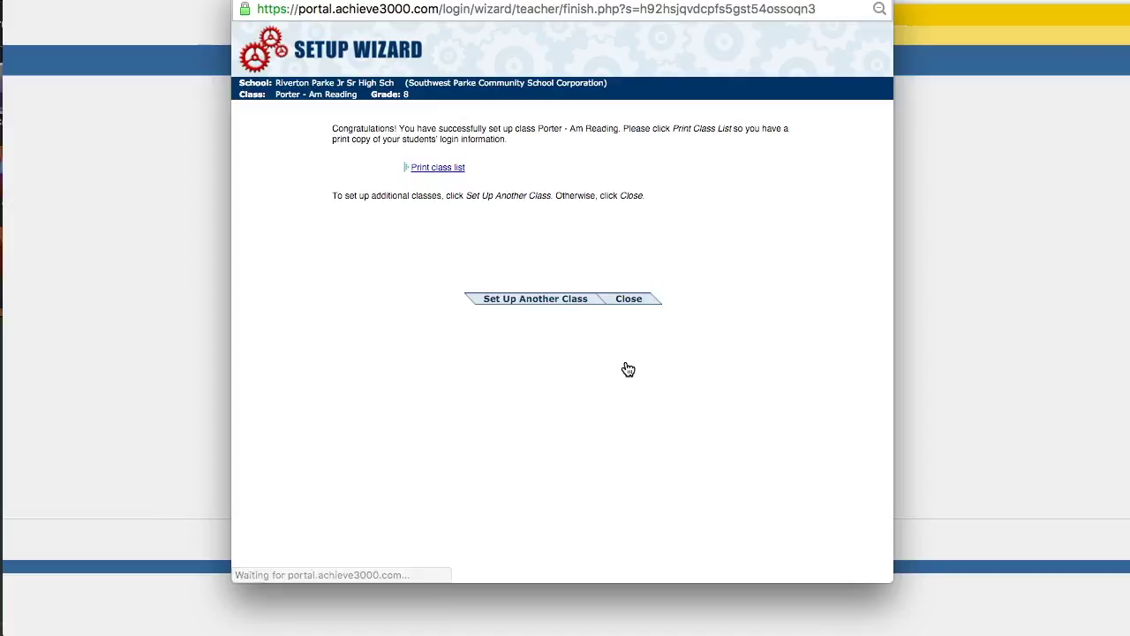
Step: Bring up the printable Porter - Am Reading class list, then close the wizard
click(437, 173)
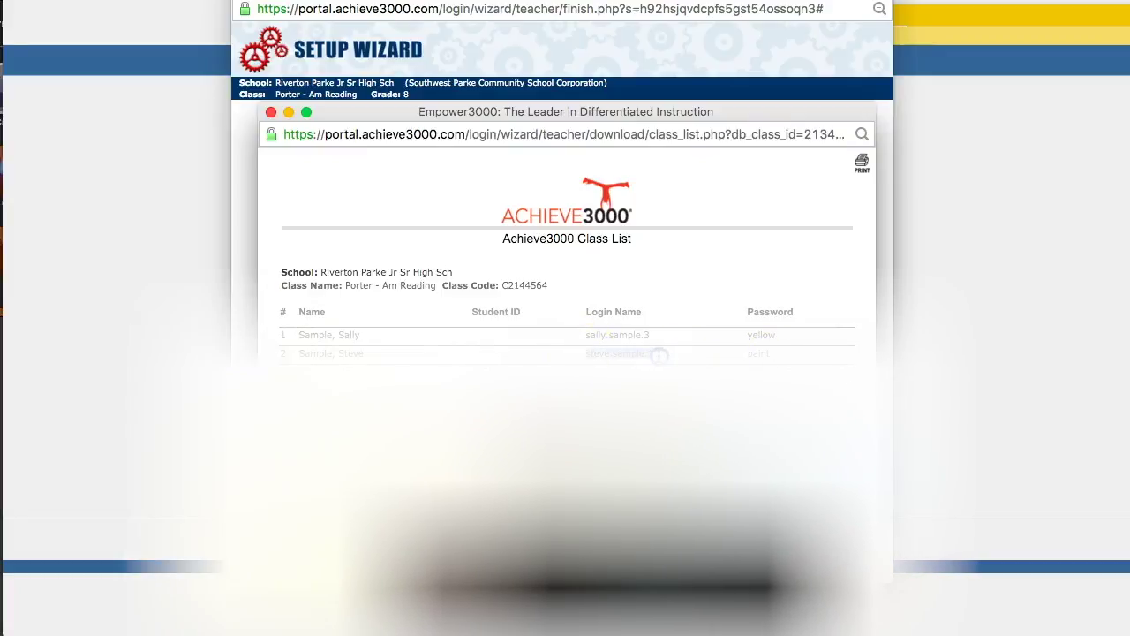
click(764, 354)
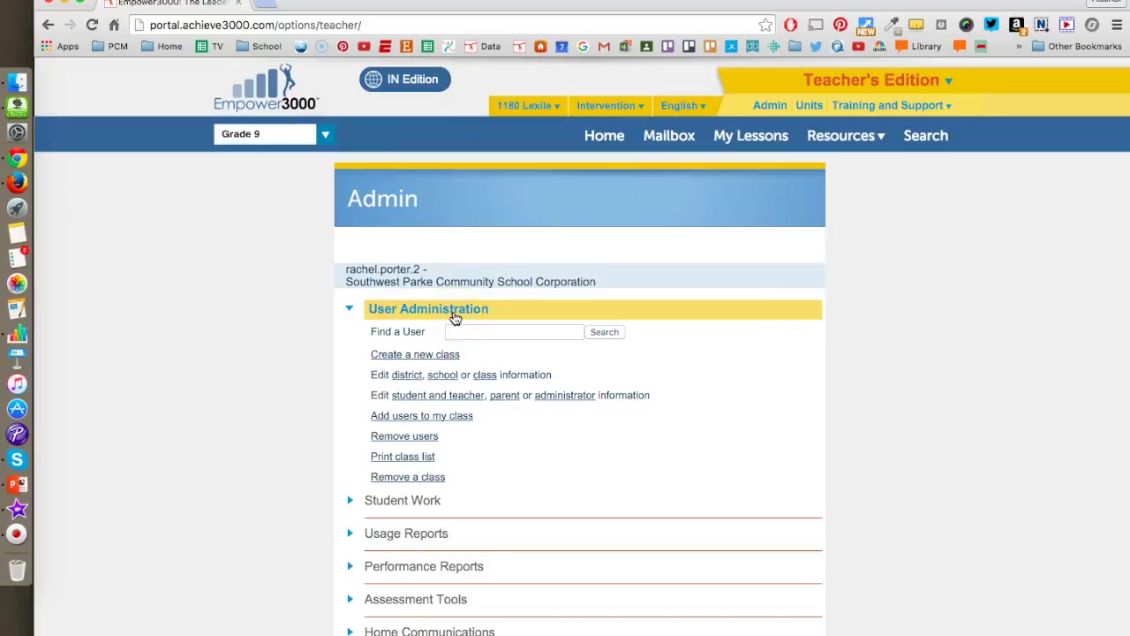
Step: Open Remove users, choose selecting by class, and pick Riverton Parke Jr Sr High Sch
click(403, 437)
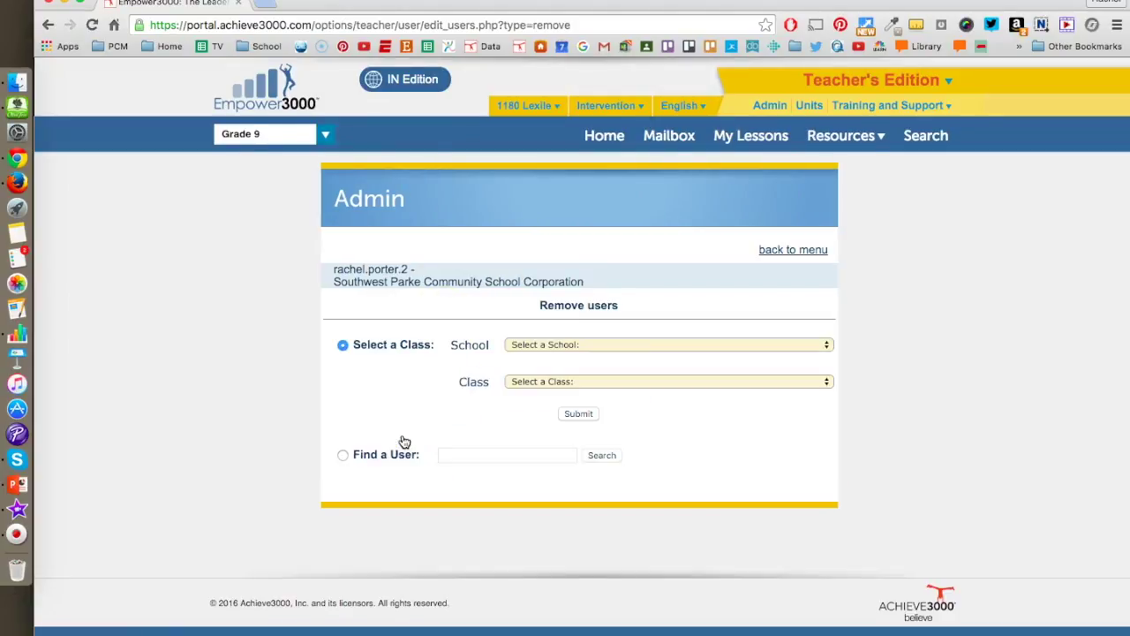
click(343, 455)
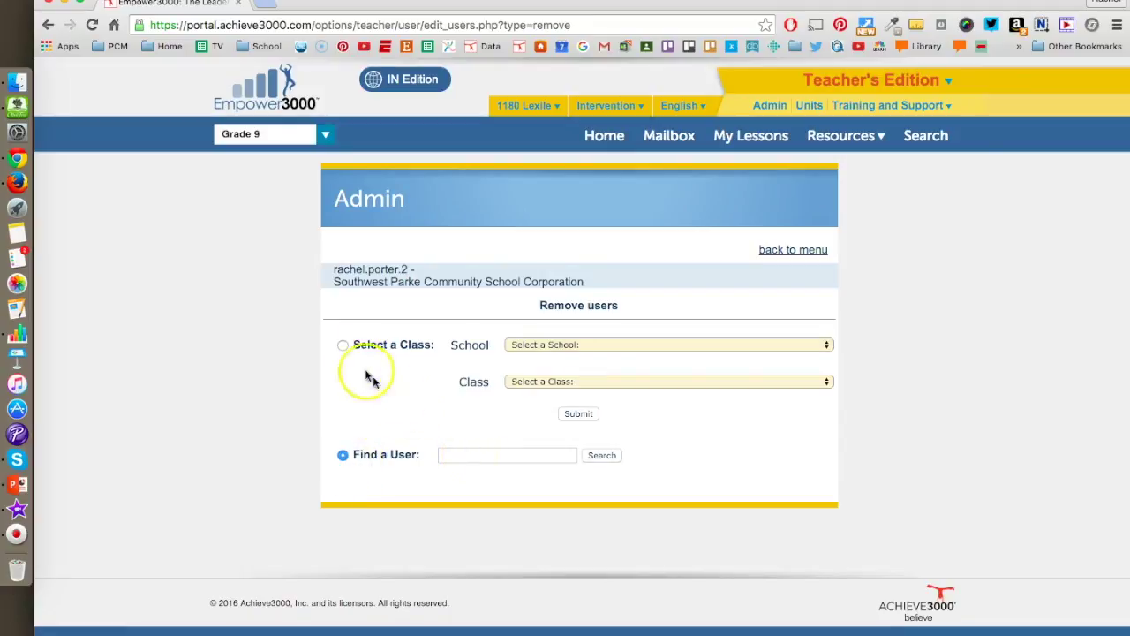
click(342, 345)
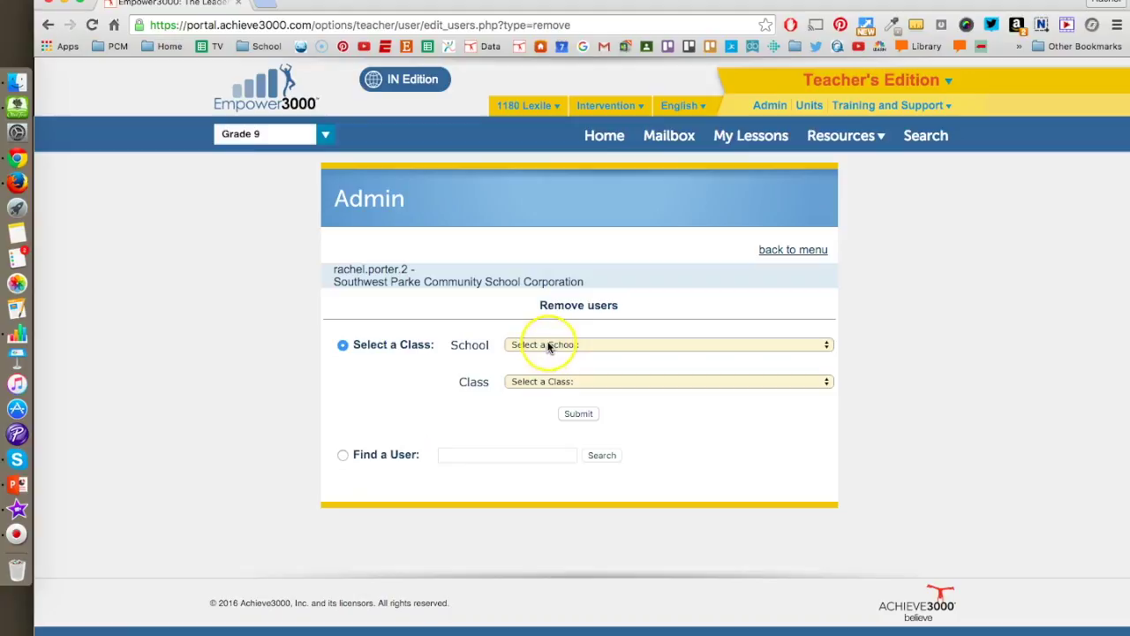
click(539, 381)
click(538, 381)
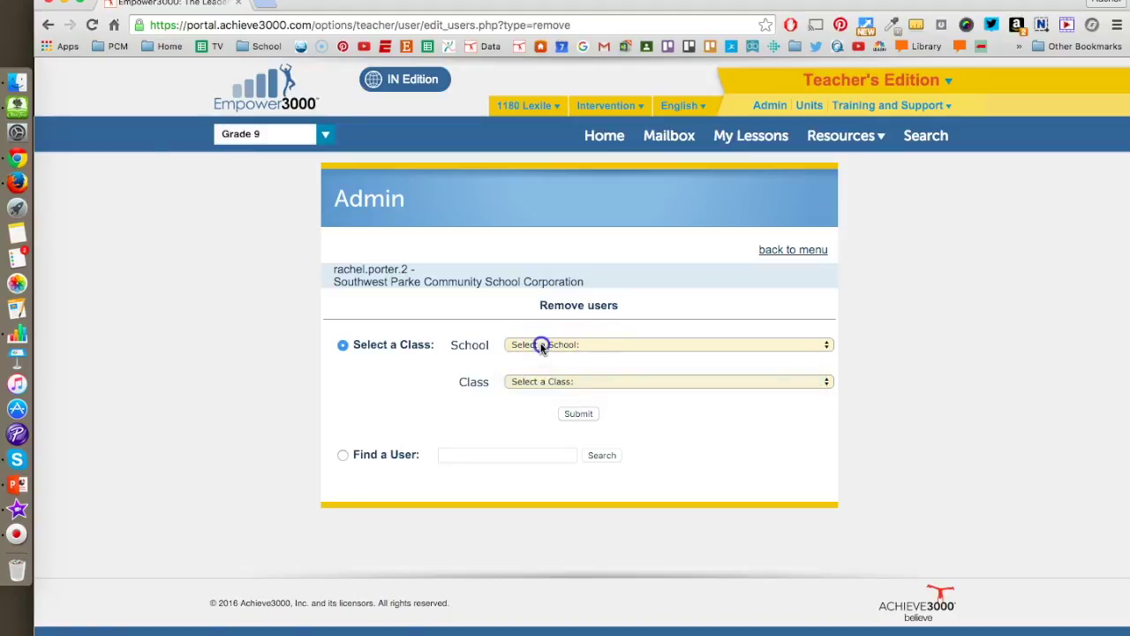
click(537, 343)
click(541, 382)
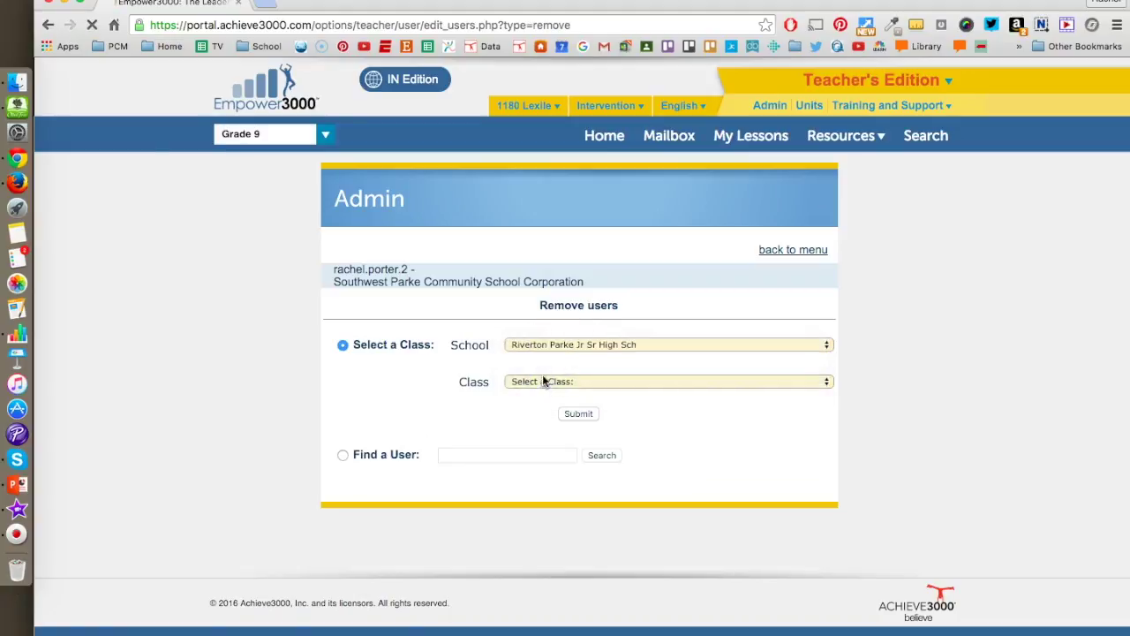
click(540, 382)
Step: Select the Porter - Am Reading class and load its students
click(542, 382)
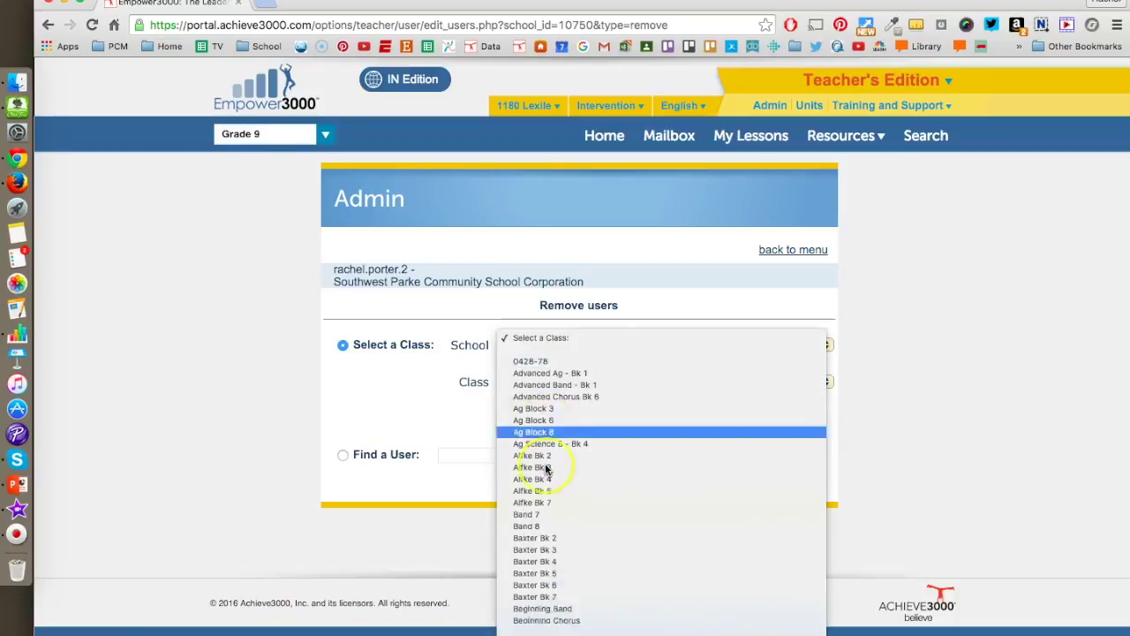
scroll(544, 463, down, 15)
scroll(545, 467, down, 8)
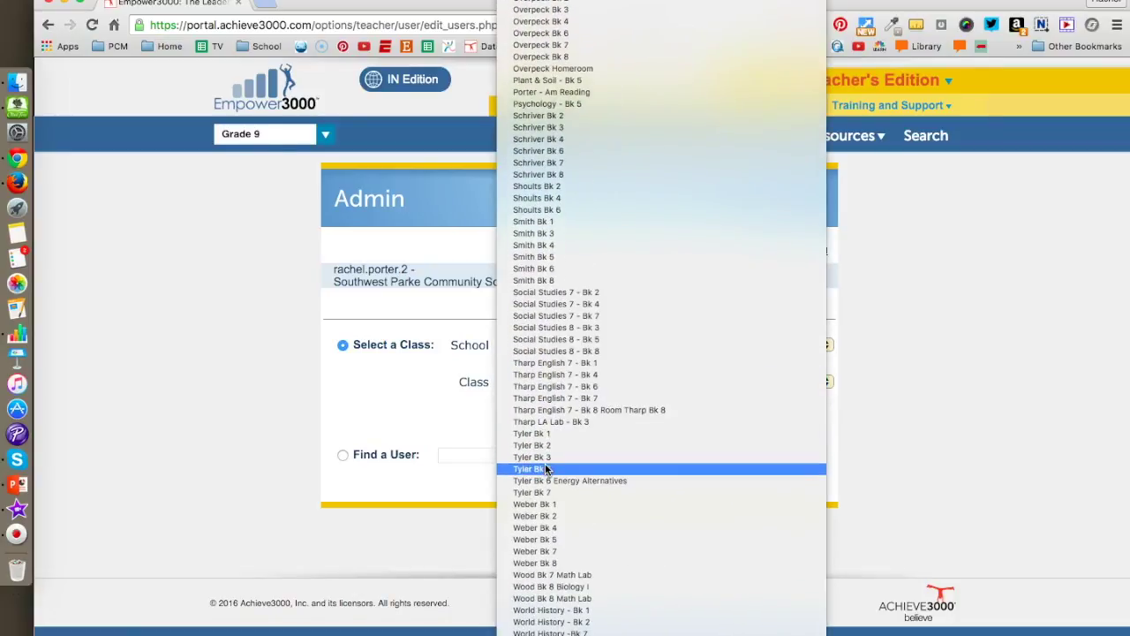
scroll(546, 469, up, 13)
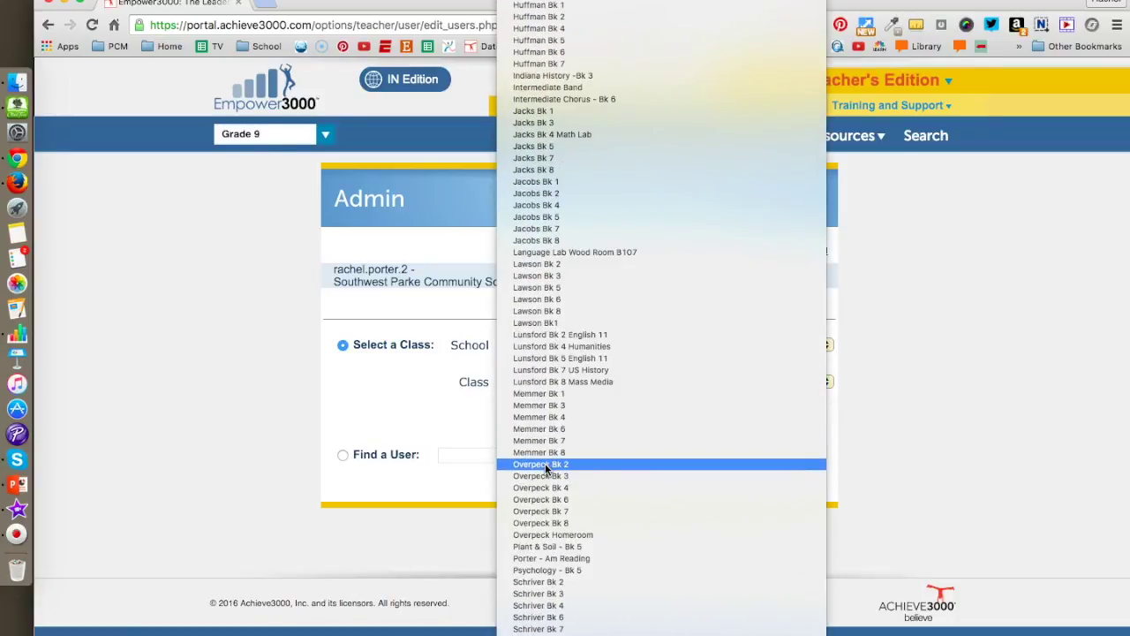
click(557, 554)
click(577, 413)
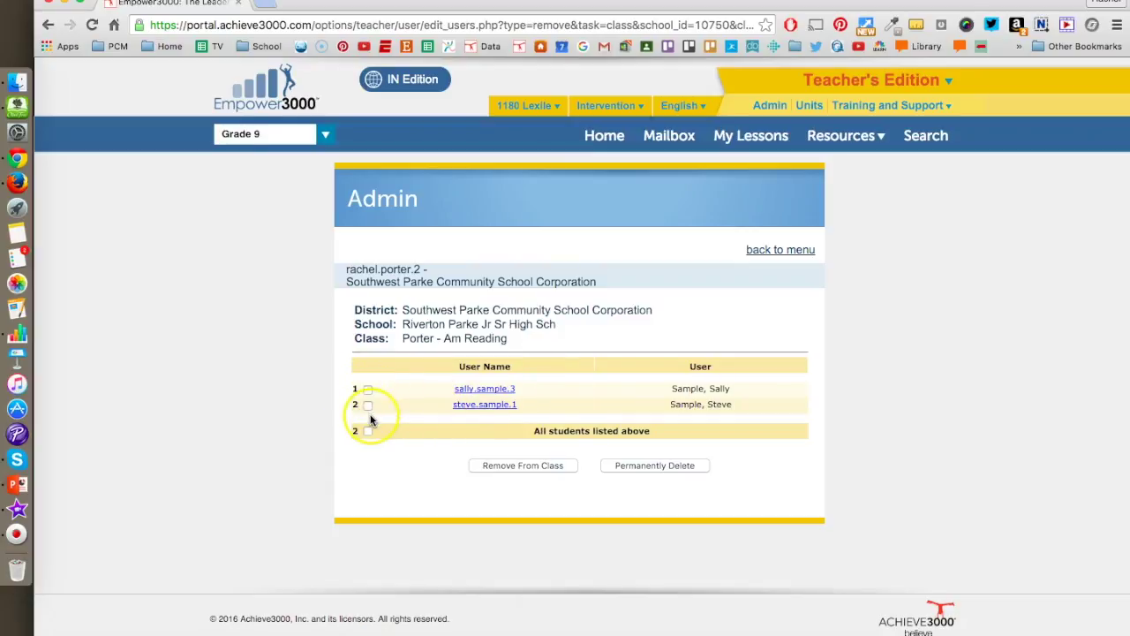
Step: Tick the row 2 student in the Porter - Am Reading user list
click(368, 405)
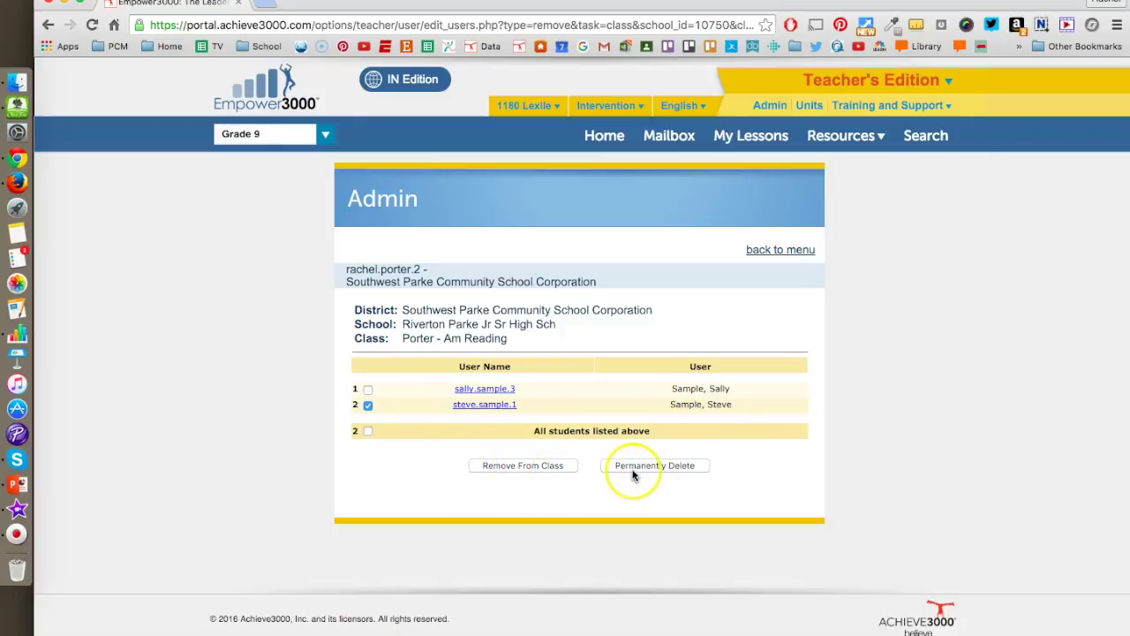
click(519, 470)
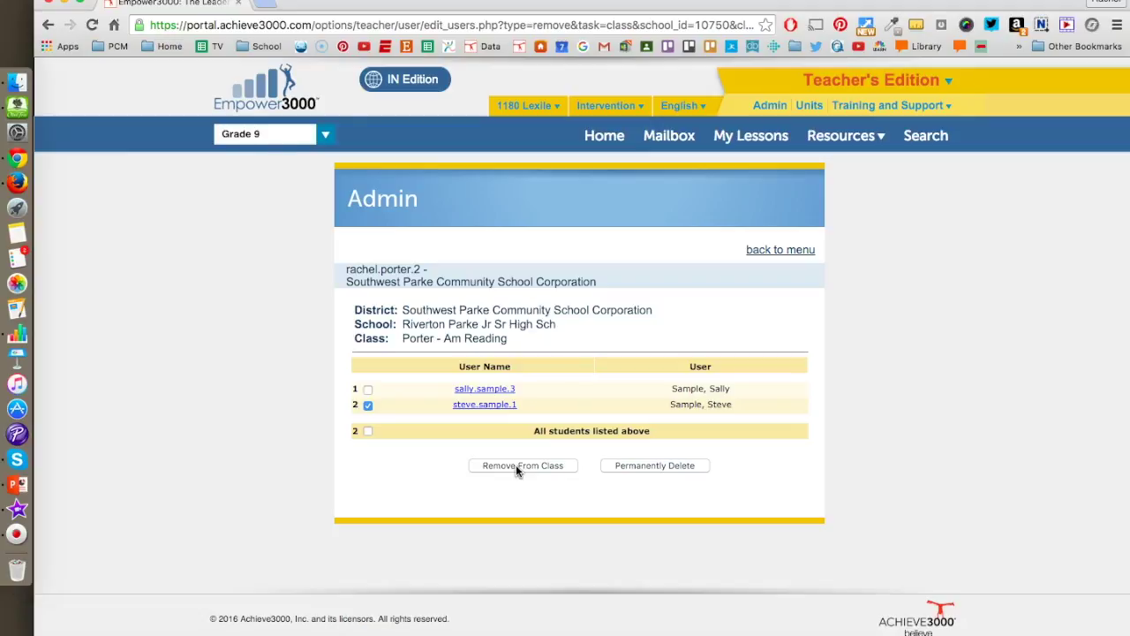
Step: Remove the marked student from the class and confirm both prompts
click(516, 464)
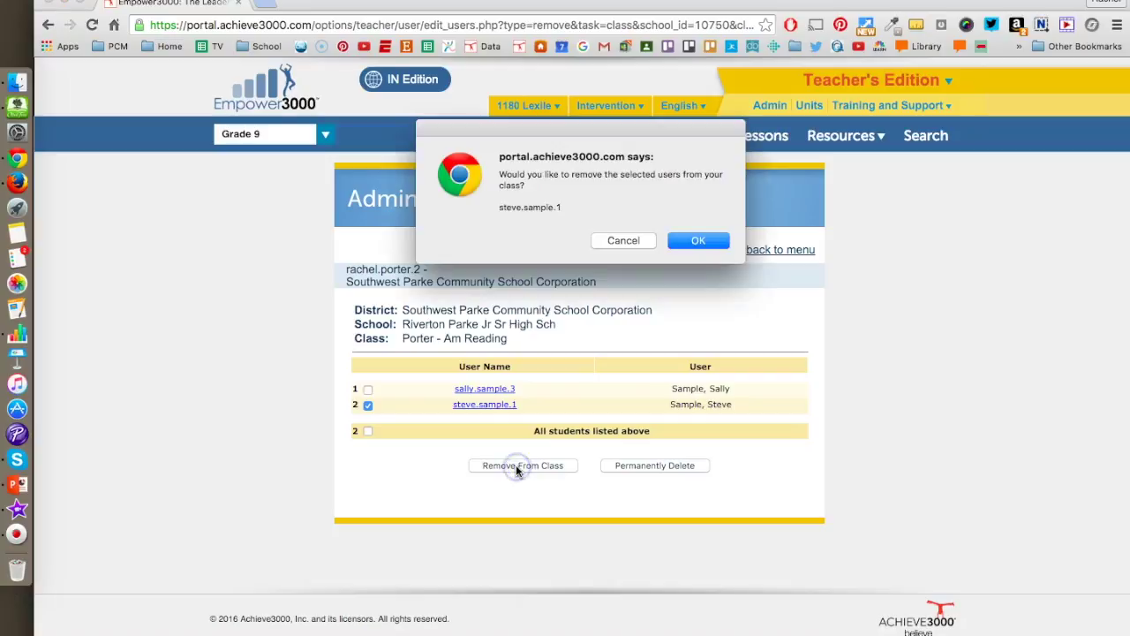
click(692, 242)
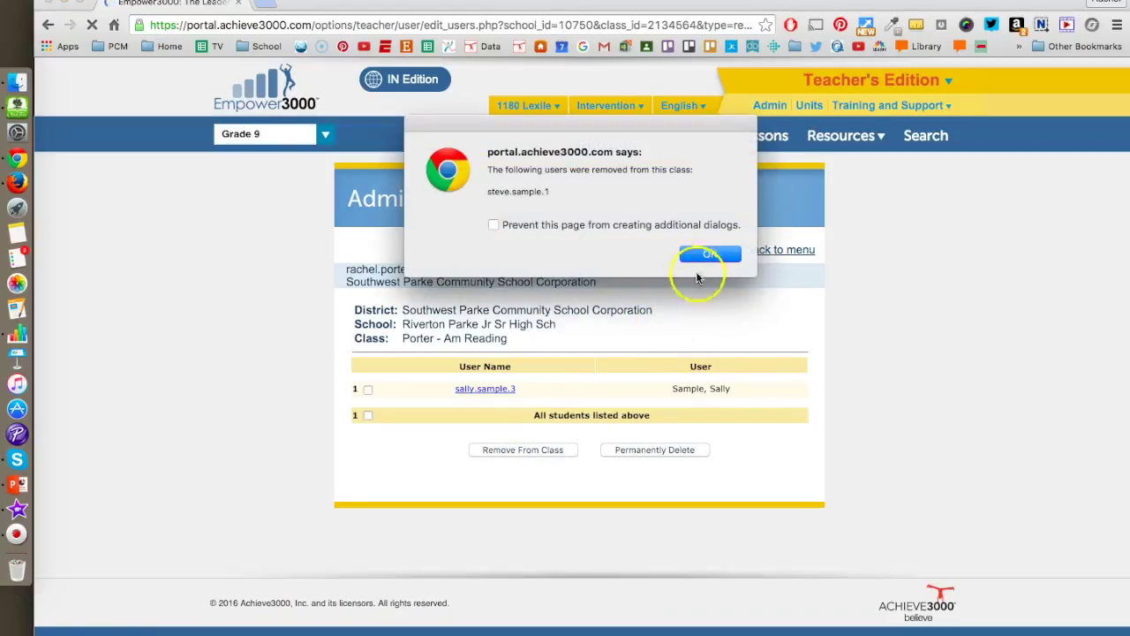
click(704, 253)
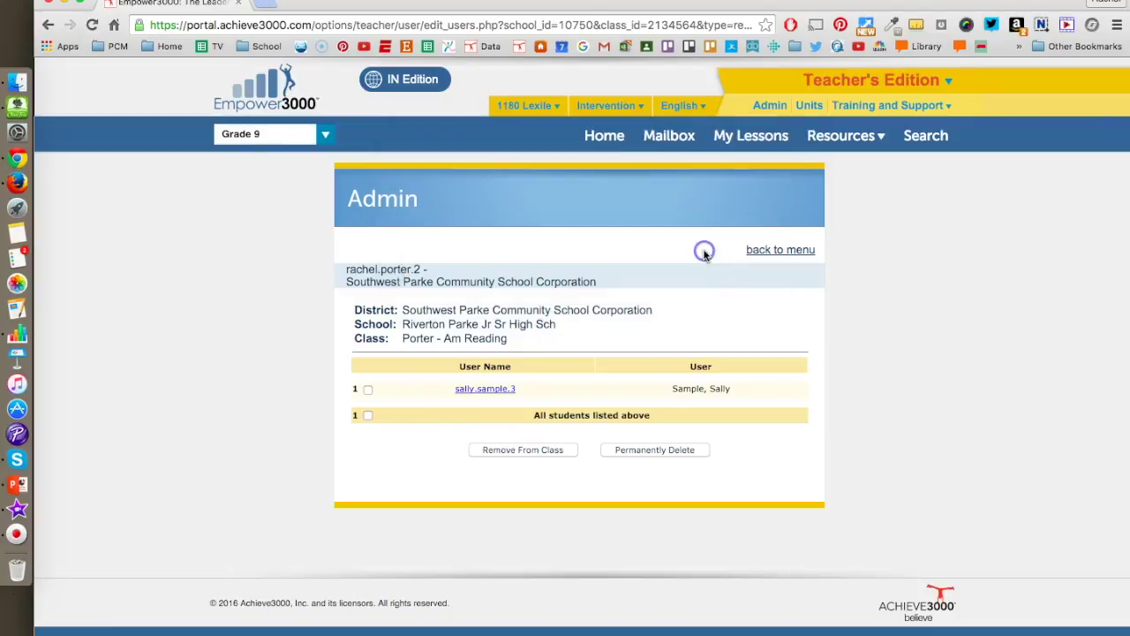